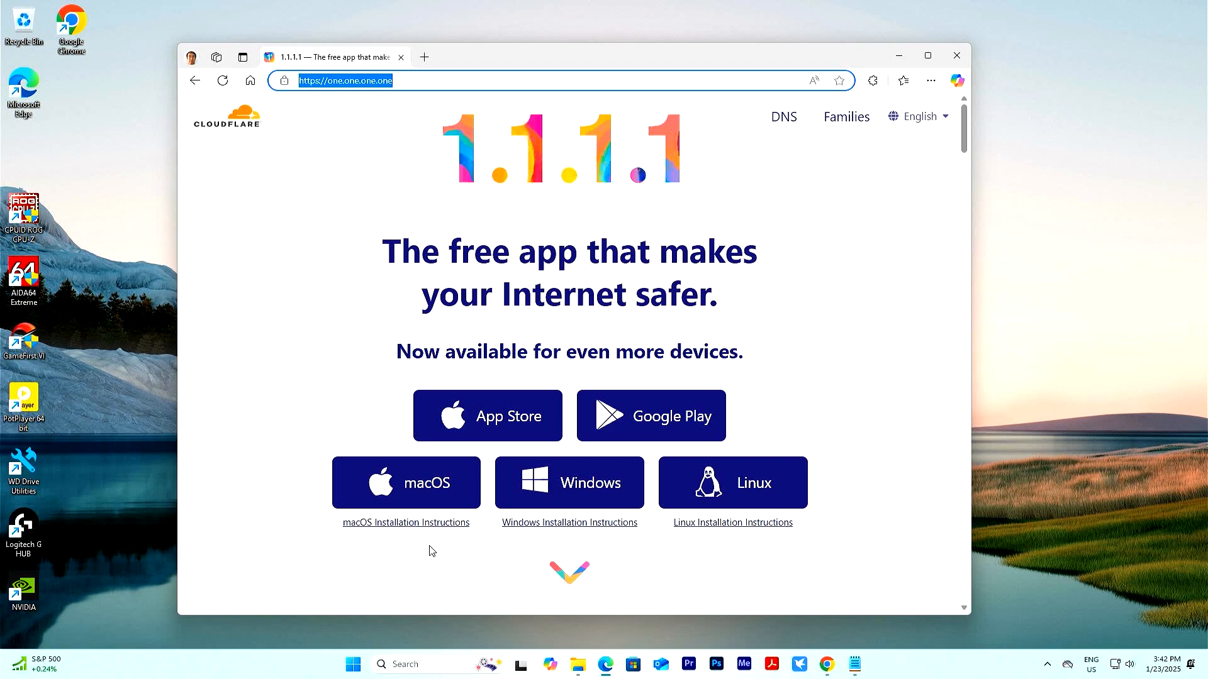
# Step: Download the Windows Cloudflare_WARP_2024.12.760.0.msi installer and select it in Downloads\VPN beside mdm.xml
pyautogui.click(573, 490)
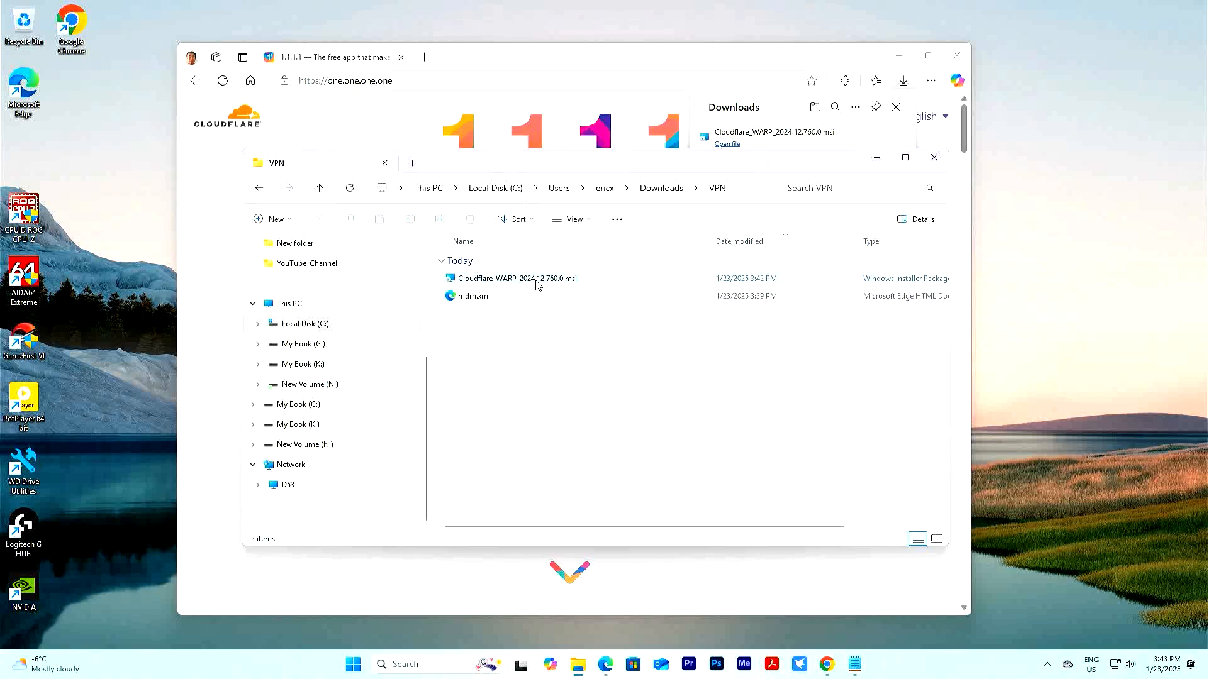
pyautogui.click(538, 285)
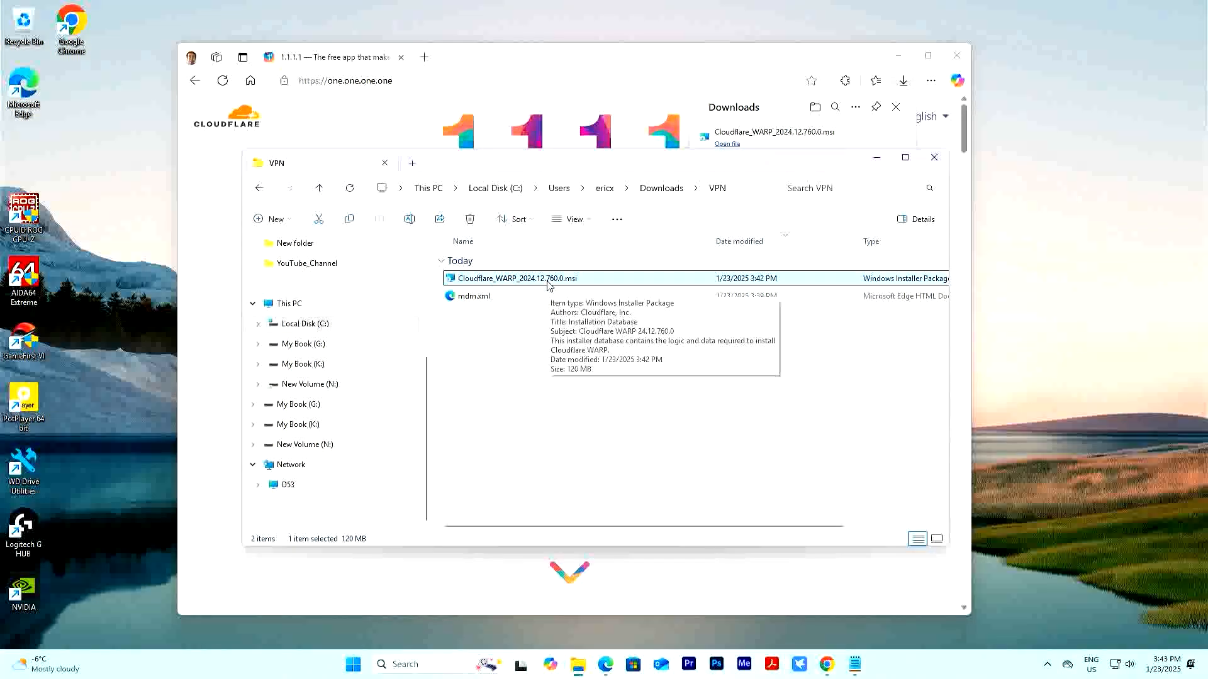
# Step: Install Cloudflare WARP from the .msi, approving the UAC prompt and finishing the setup wizard
pyautogui.doubleClick(542, 284)
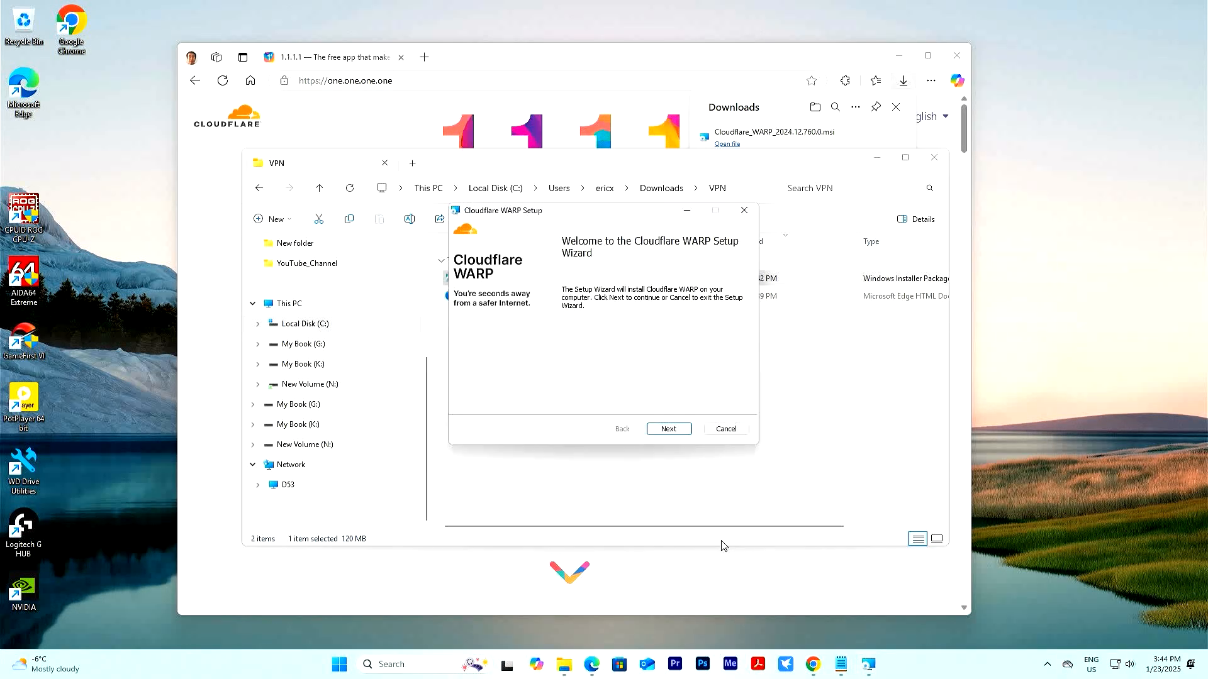
pyautogui.click(666, 429)
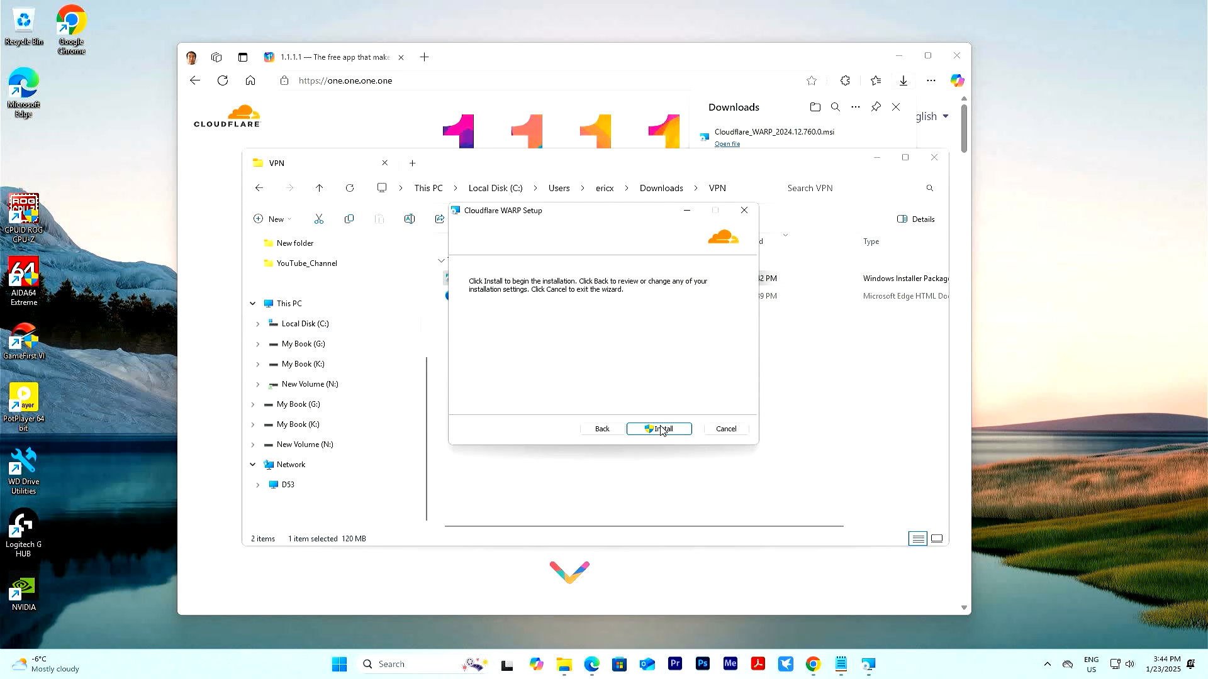
pyautogui.click(661, 430)
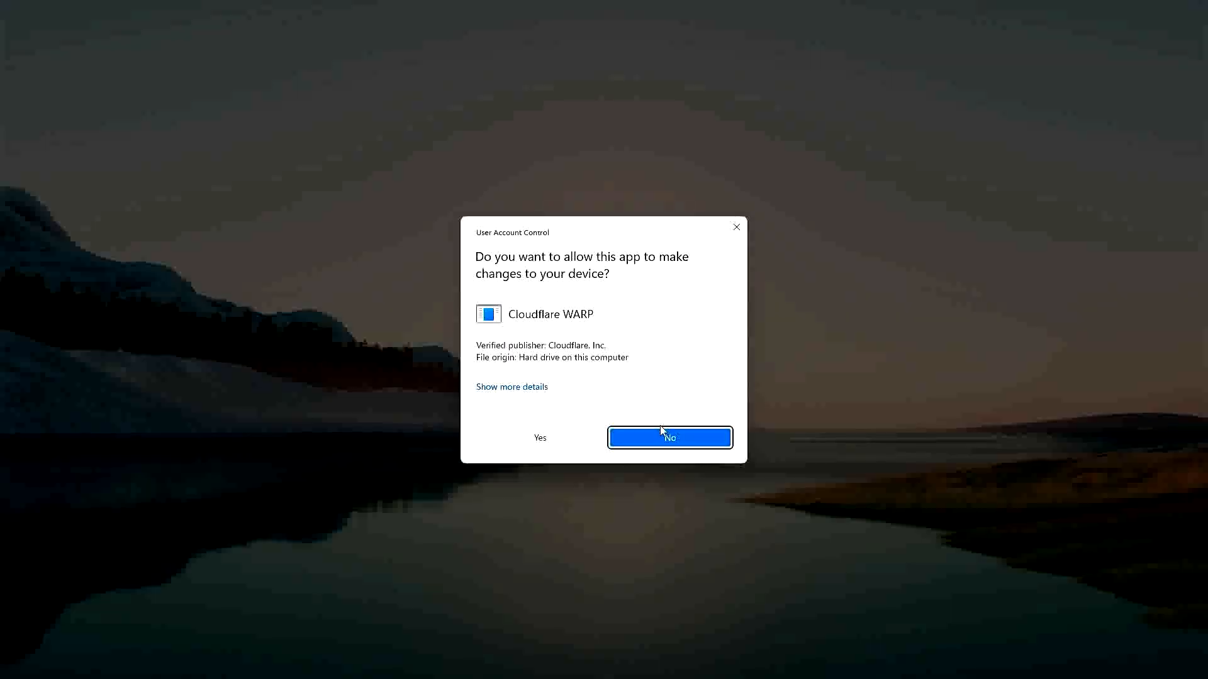
pyautogui.click(542, 438)
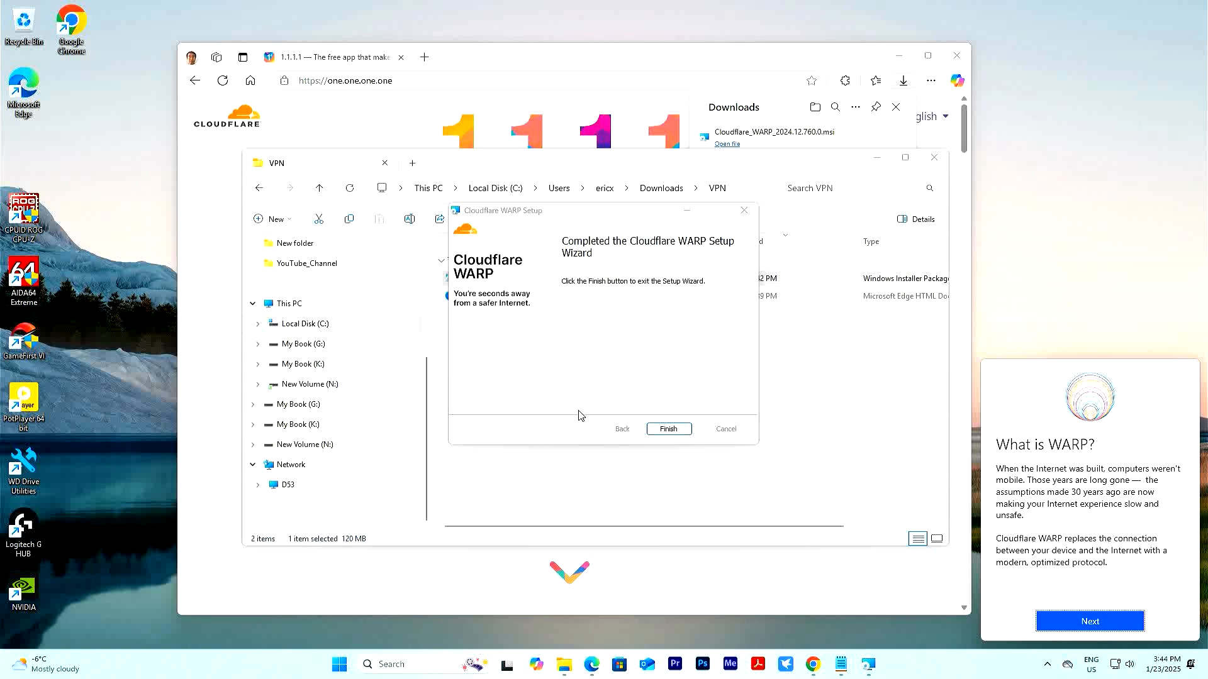
pyautogui.click(657, 433)
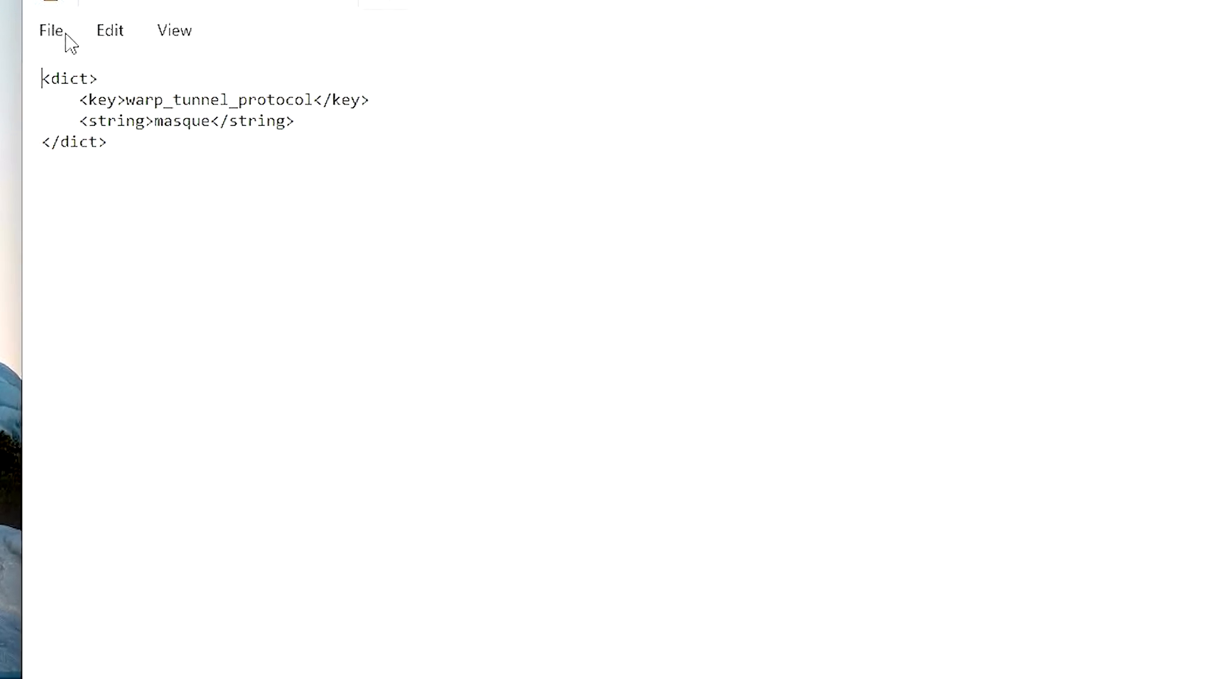
# Step: Save mdm.xml with warp_tunnel_protocol set to masque, then show Local Disk (C:) in File Explorer
pyautogui.click(56, 35)
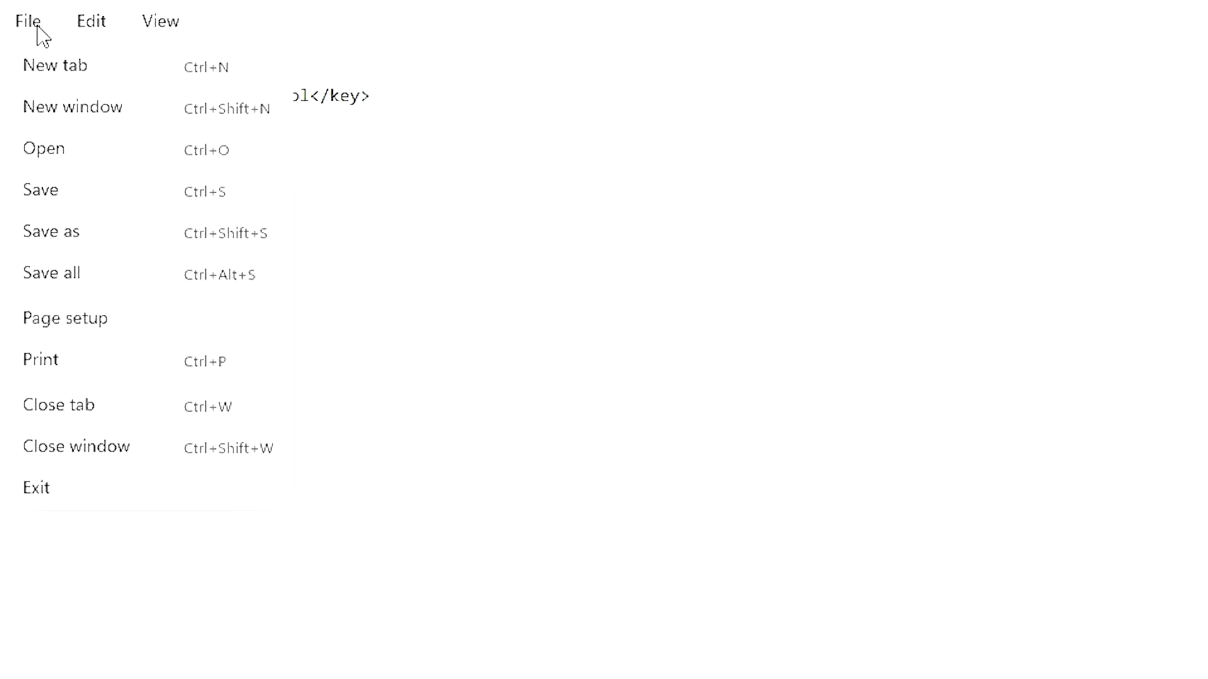
pyautogui.click(54, 192)
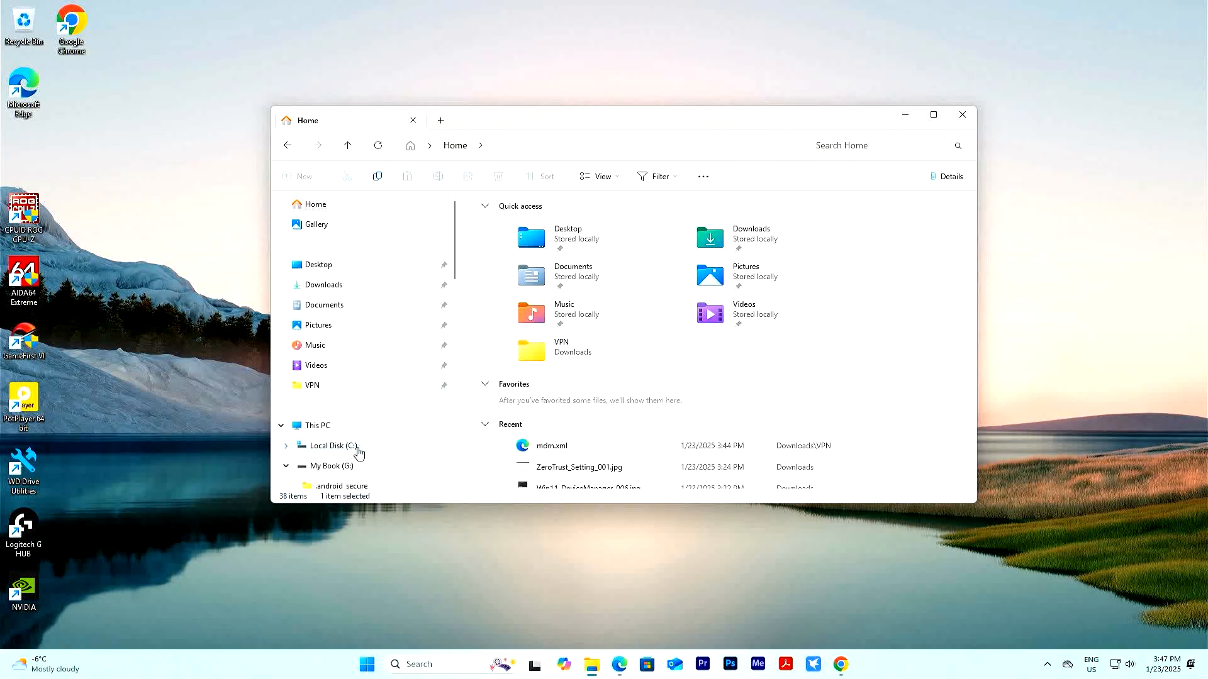
pyautogui.click(357, 448)
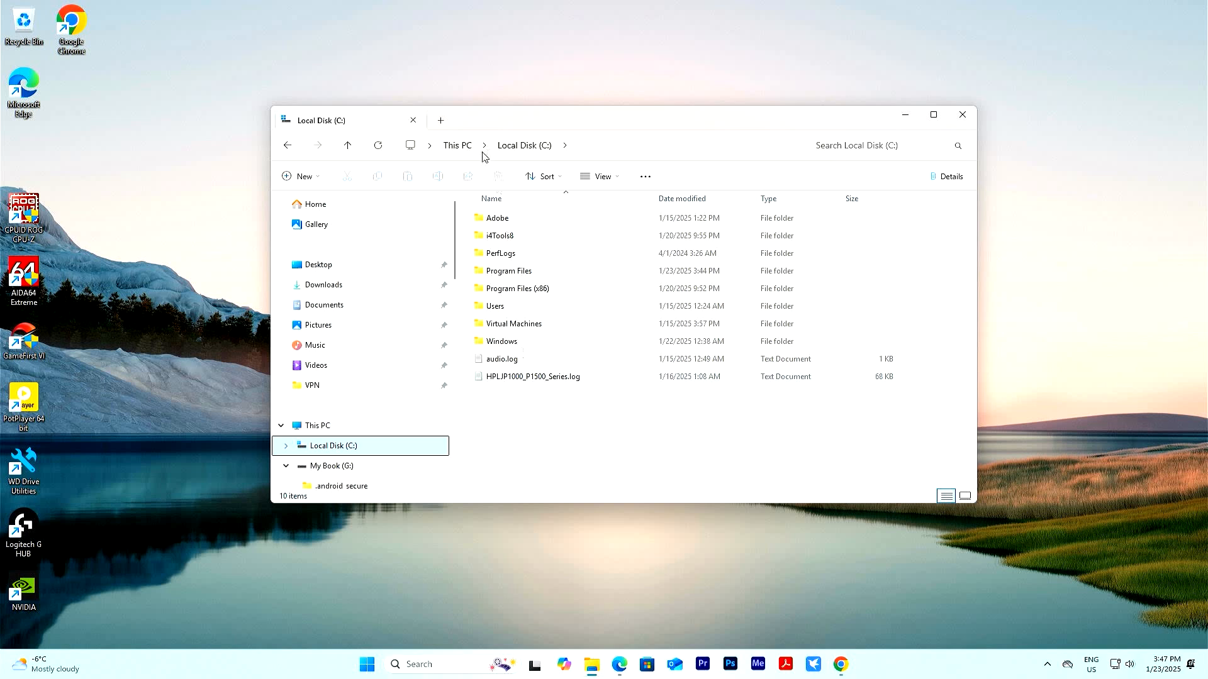
# Step: Make hidden items visible in File Explorer's view options
pyautogui.click(587, 179)
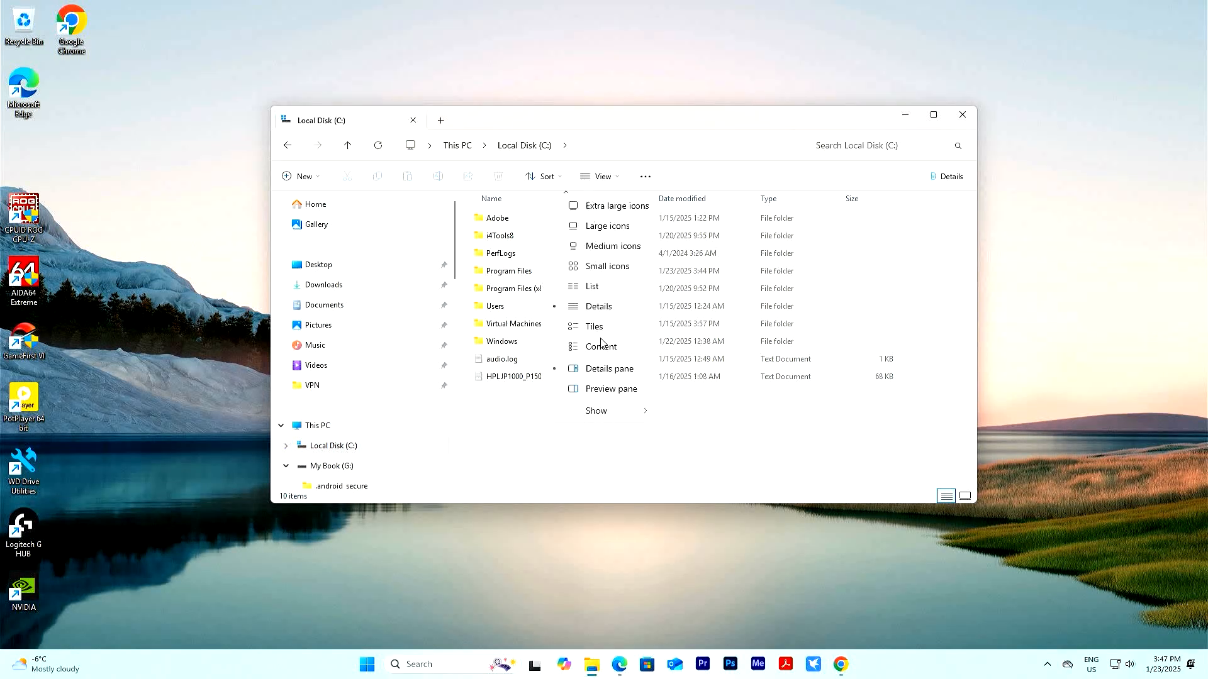
pyautogui.moveTo(629, 415)
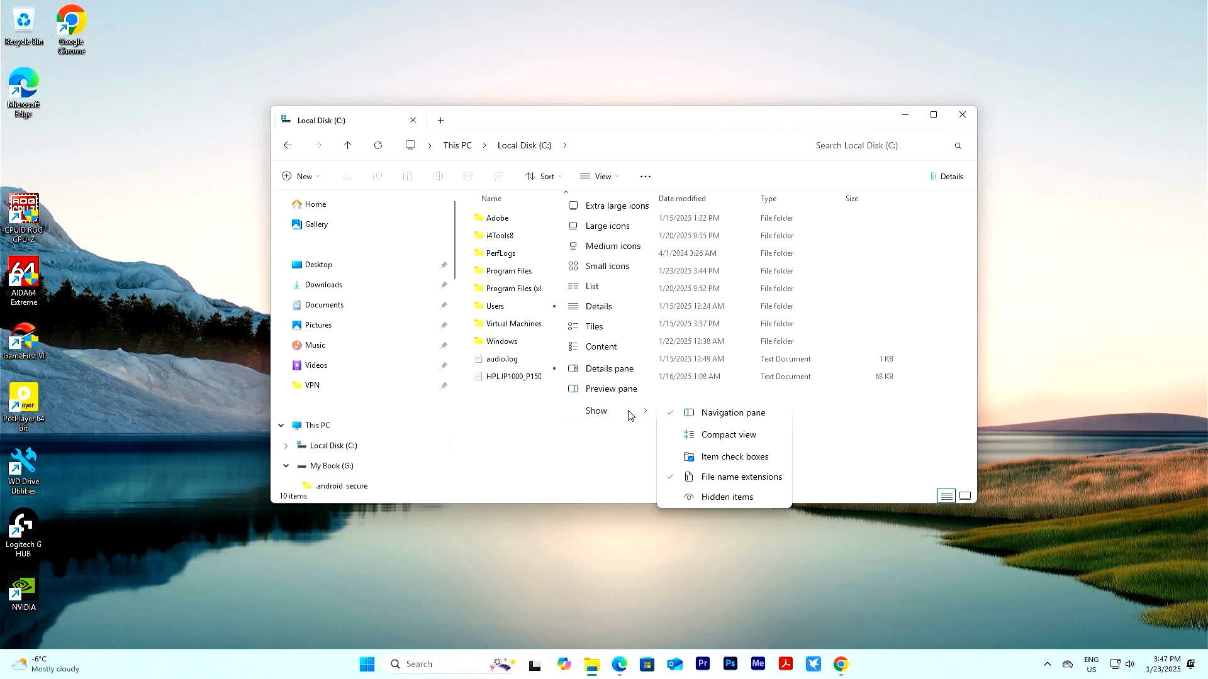
pyautogui.click(734, 498)
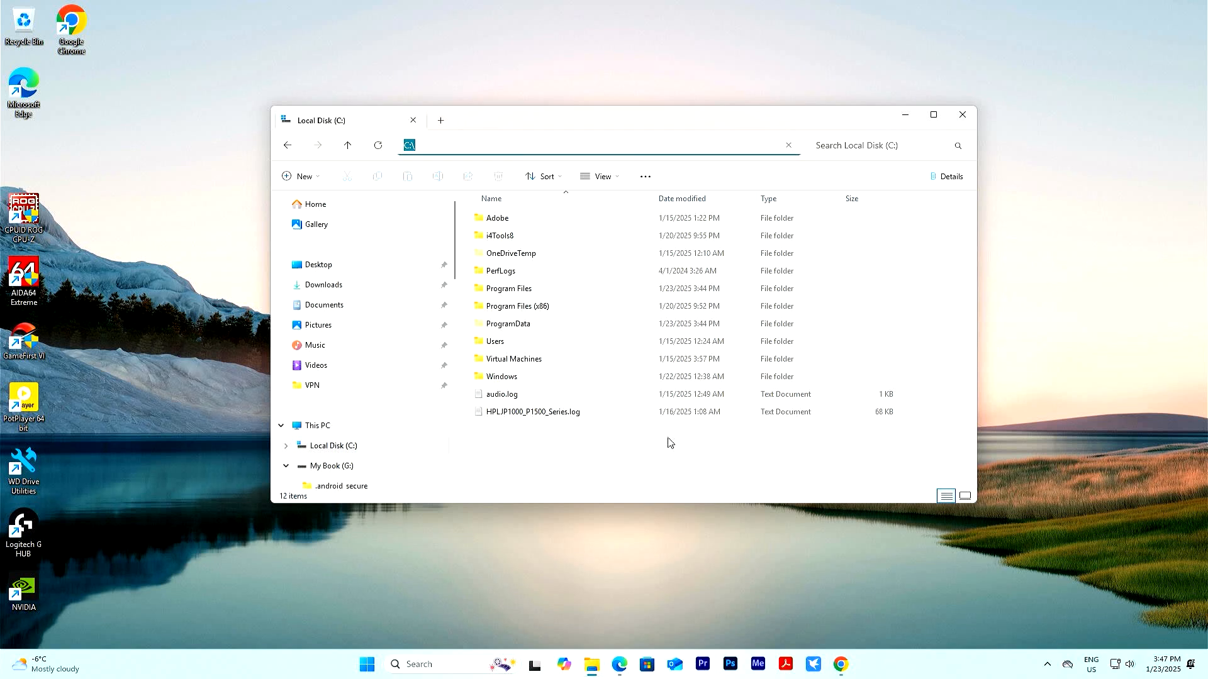
# Step: Open C:\ProgramData\Cloudflare to see its logs, crash_reports and settings.json
pyautogui.click(510, 327)
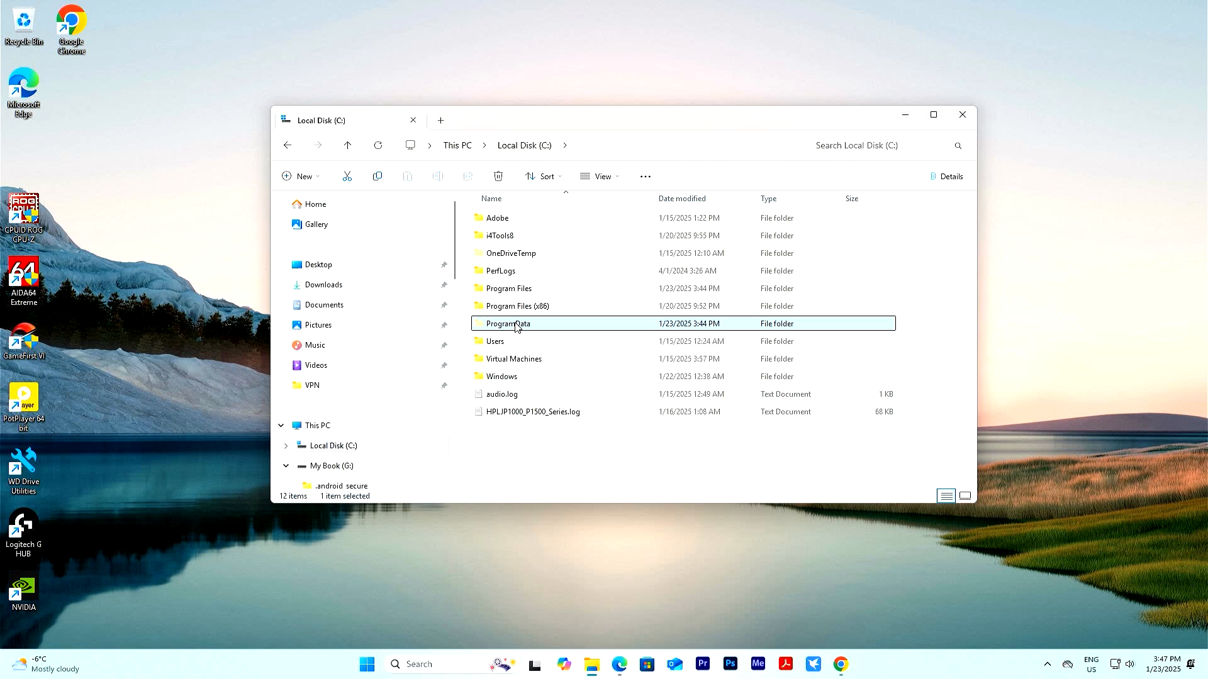
pyautogui.doubleClick(515, 326)
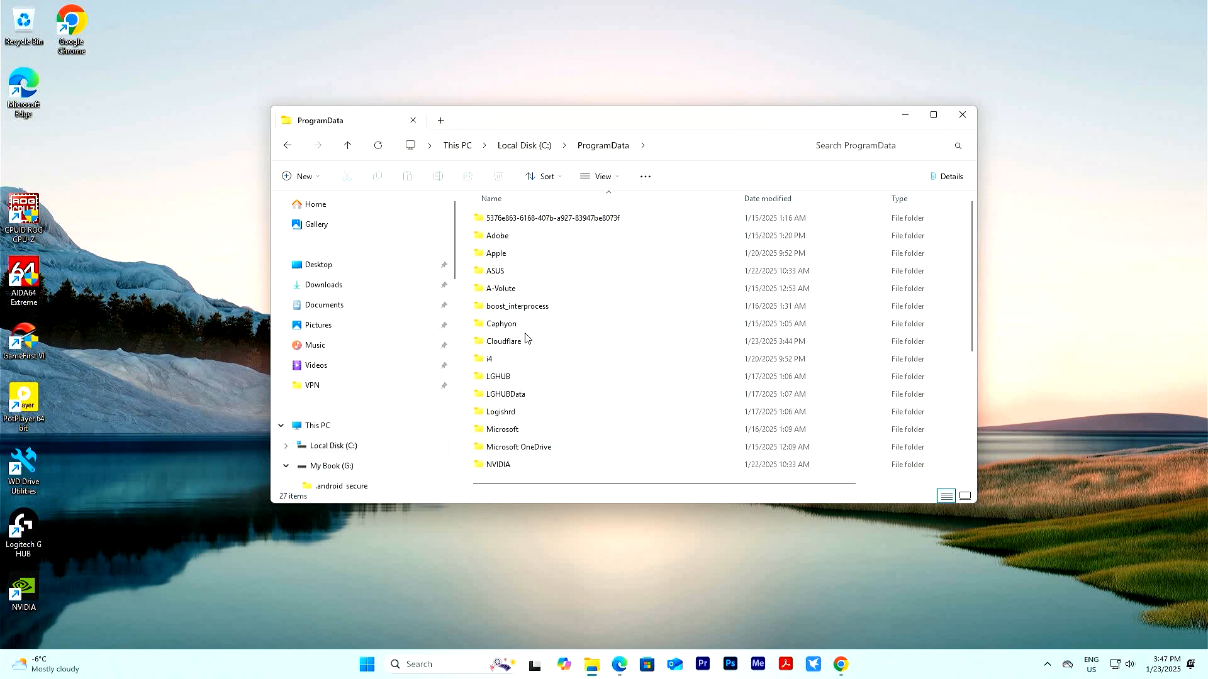
pyautogui.doubleClick(494, 343)
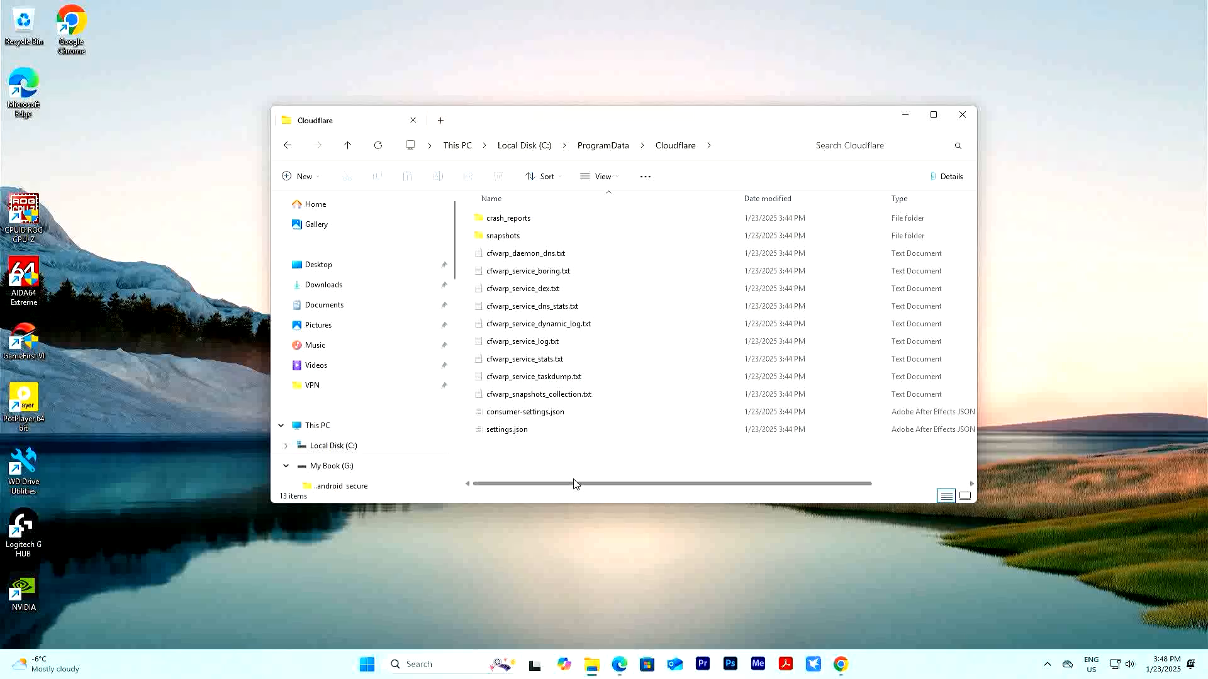
pyautogui.moveTo(592, 670)
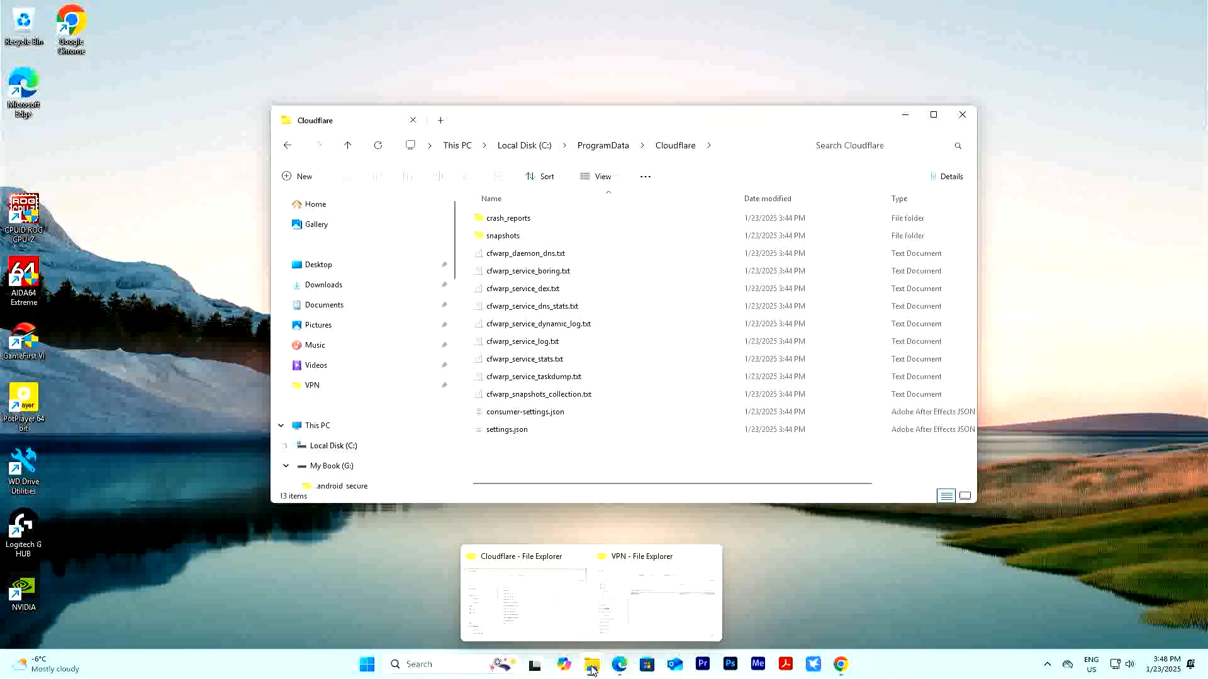
# Step: Copy mdm.xml from the VPN folder and paste it into C:\ProgramData\Cloudflare
pyautogui.click(665, 619)
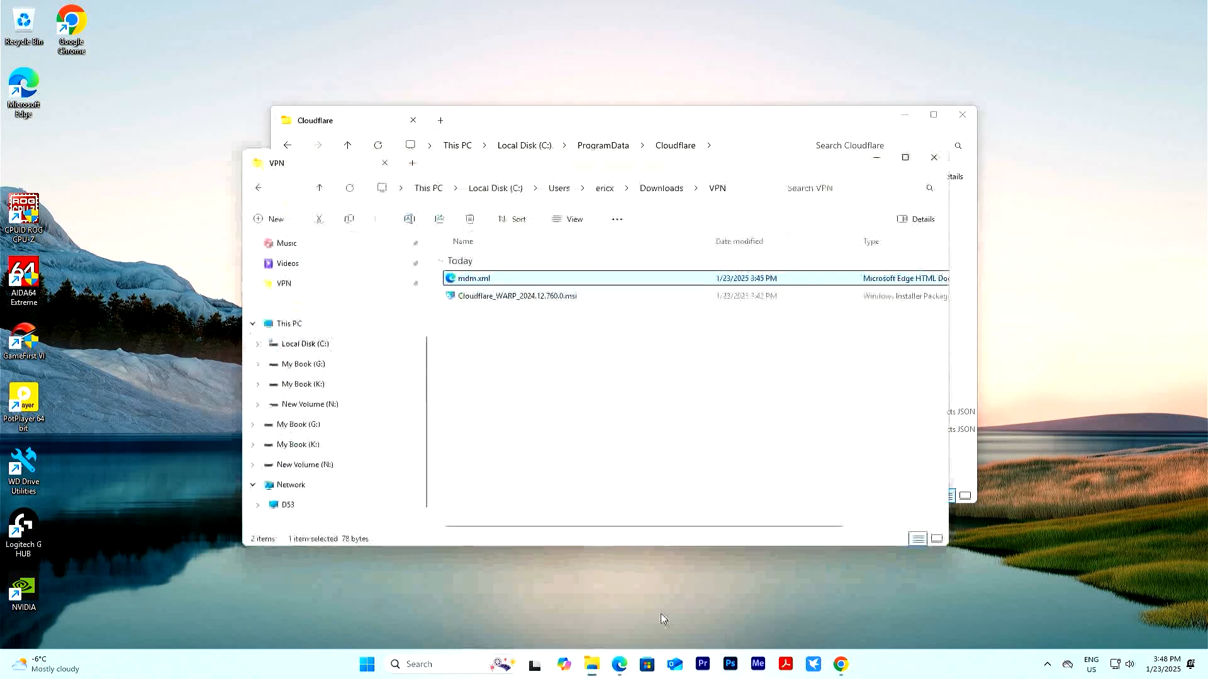
pyautogui.rightClick(506, 280)
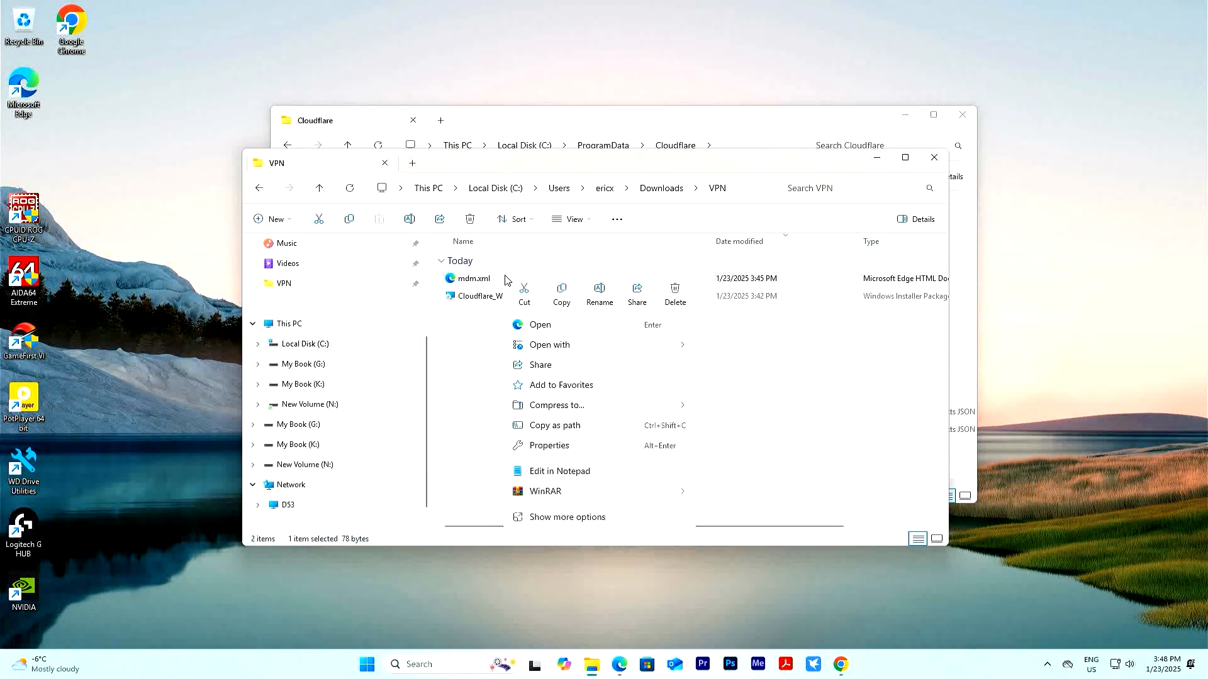
pyautogui.click(560, 298)
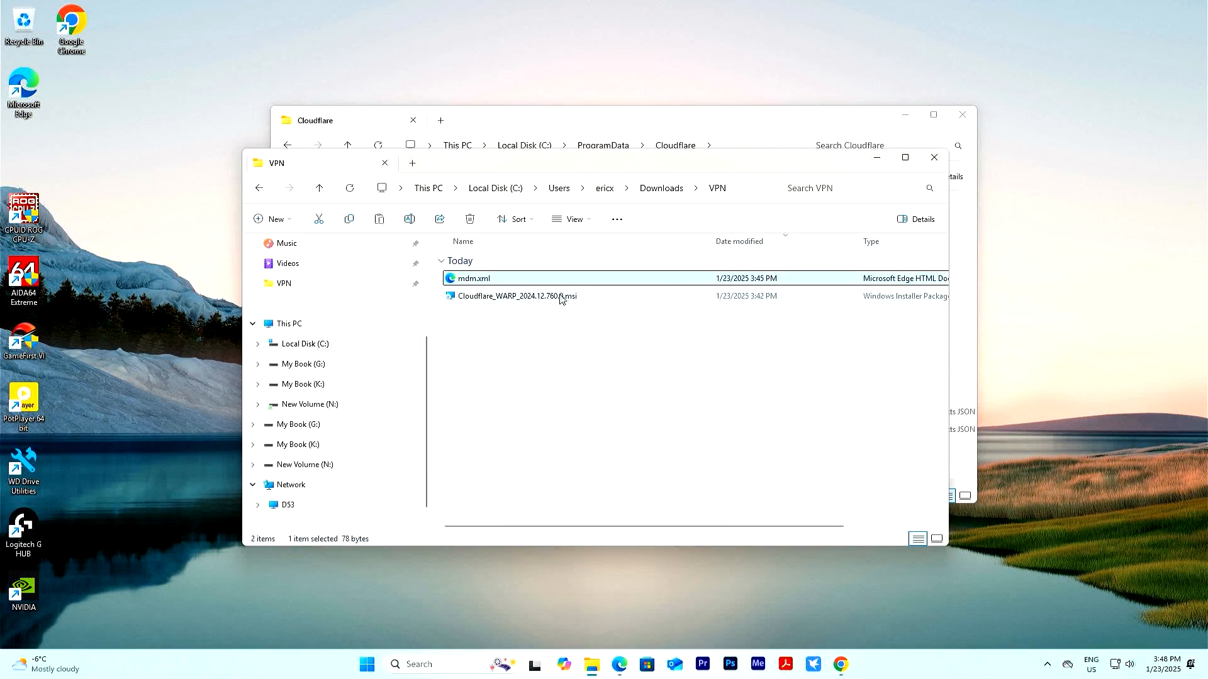
pyautogui.click(650, 125)
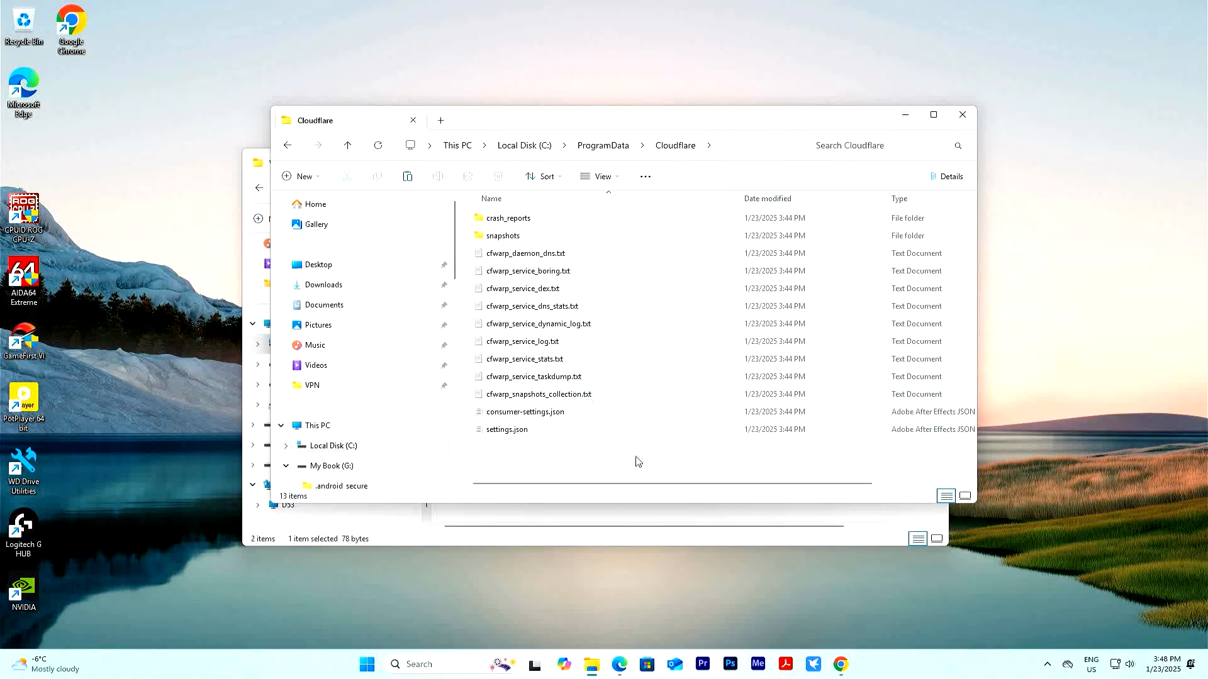
pyautogui.rightClick(601, 453)
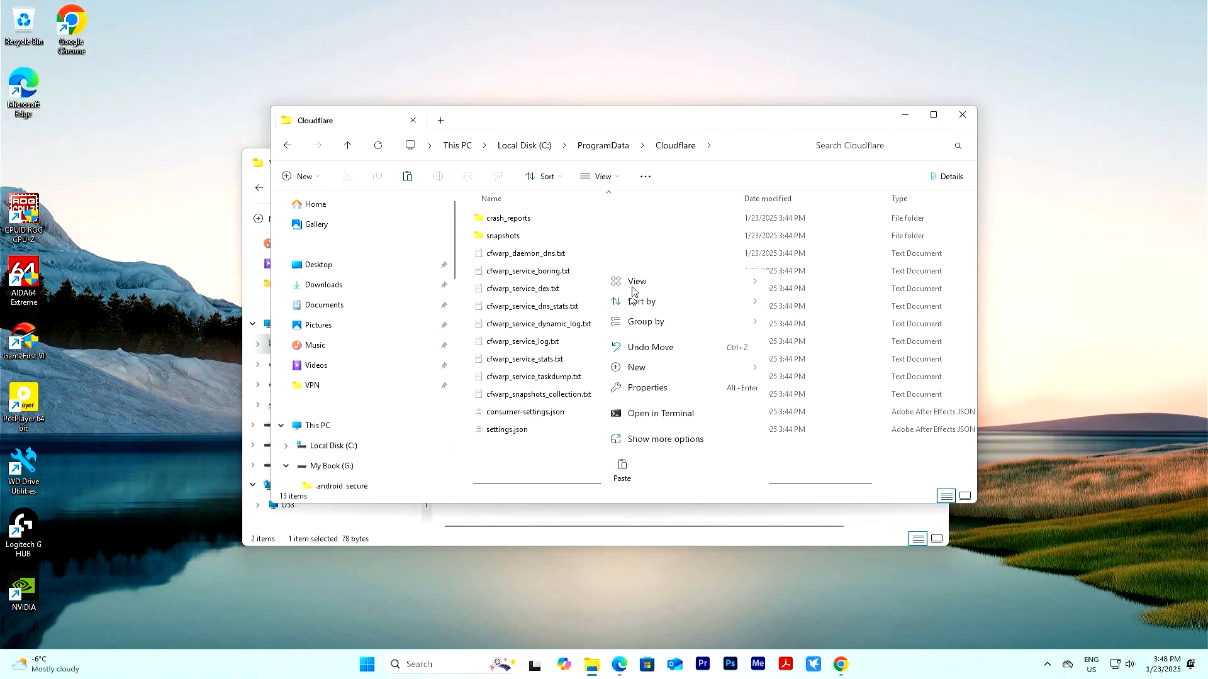
pyautogui.click(622, 468)
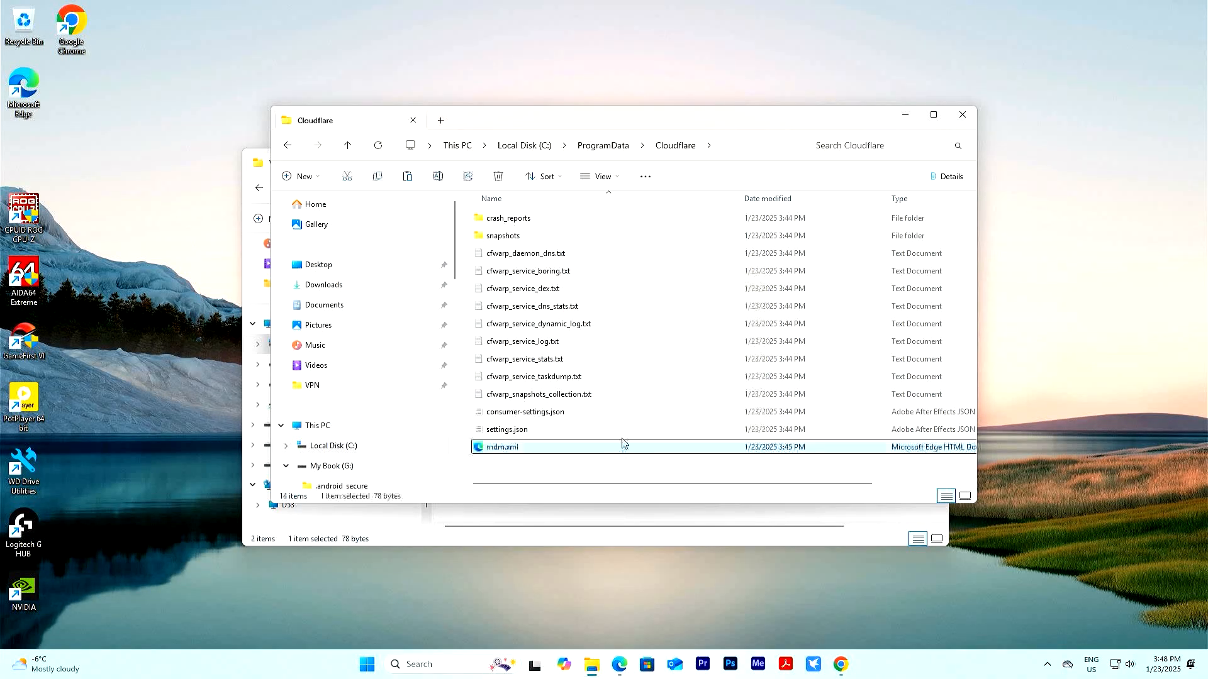
# Step: Minimize the VPN folder window and nudge the Cloudflare folder window into place
pyautogui.click(651, 539)
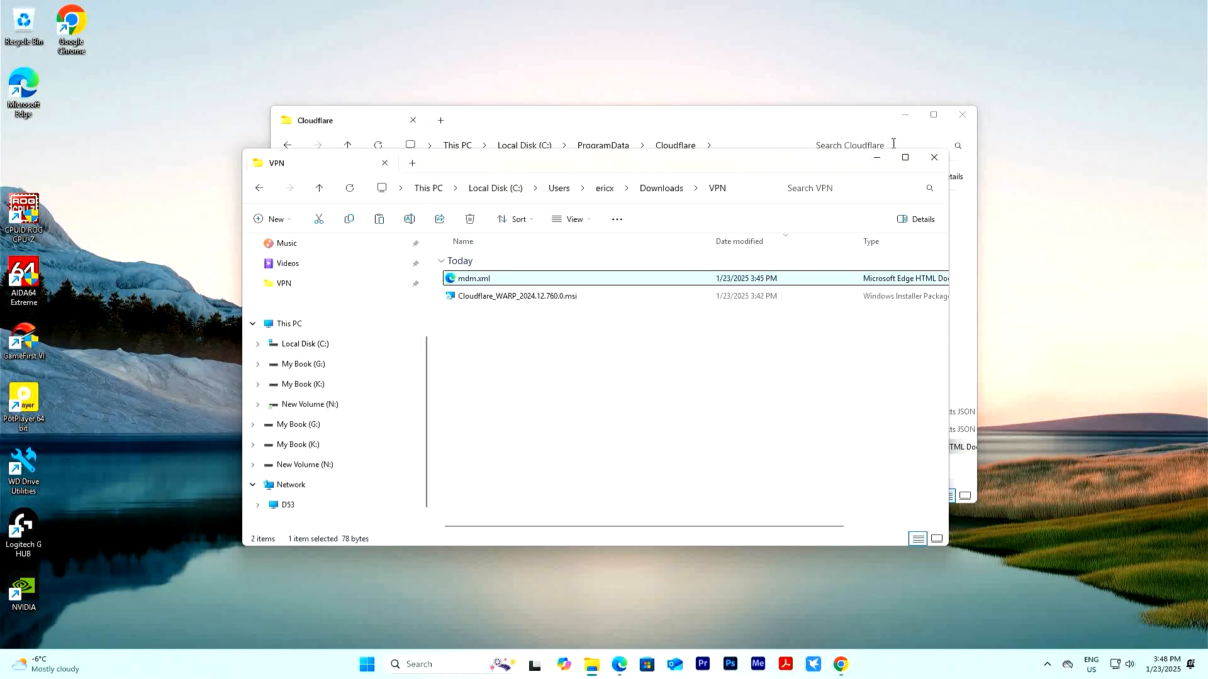
pyautogui.click(877, 161)
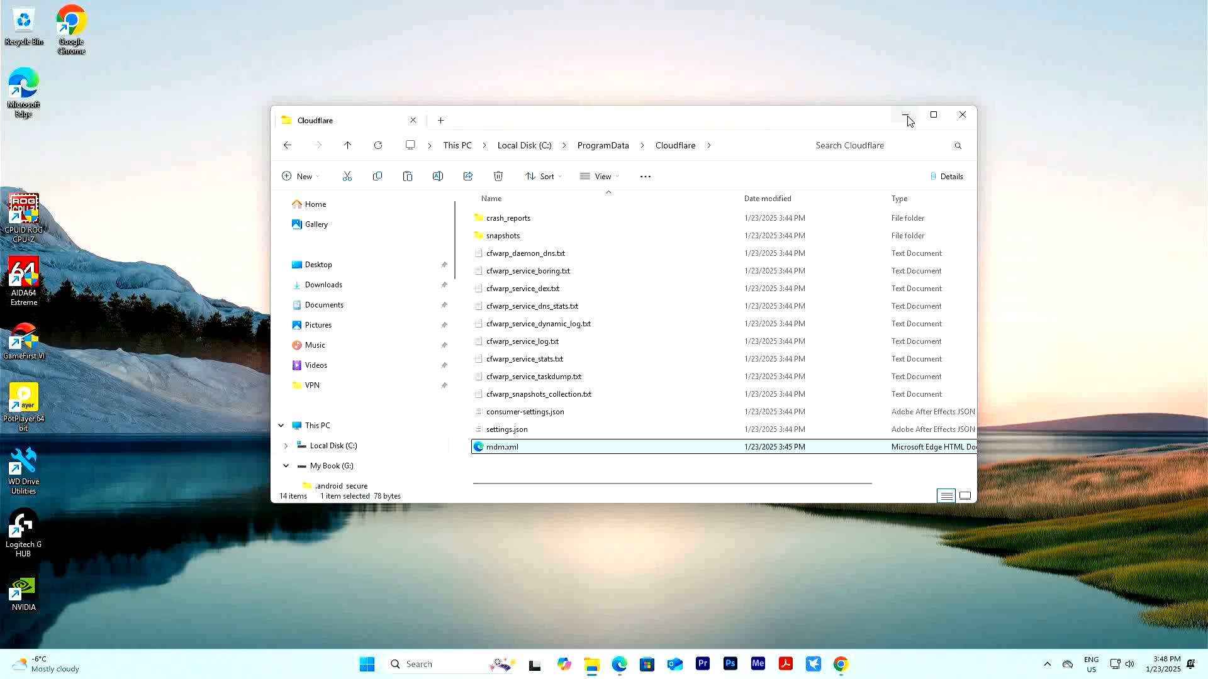
pyautogui.moveTo(879, 119); pyautogui.dragTo(866, 114)
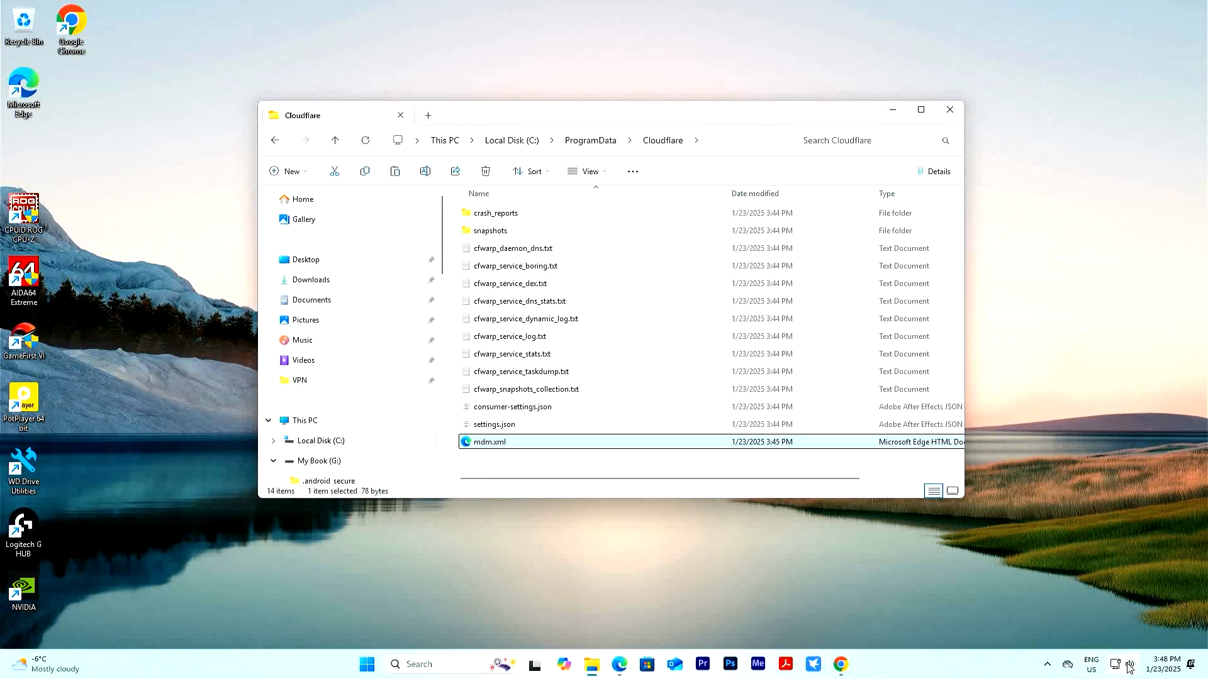
# Step: Open the Cloudflare WARP panel from the hidden system tray icons
pyautogui.click(1047, 667)
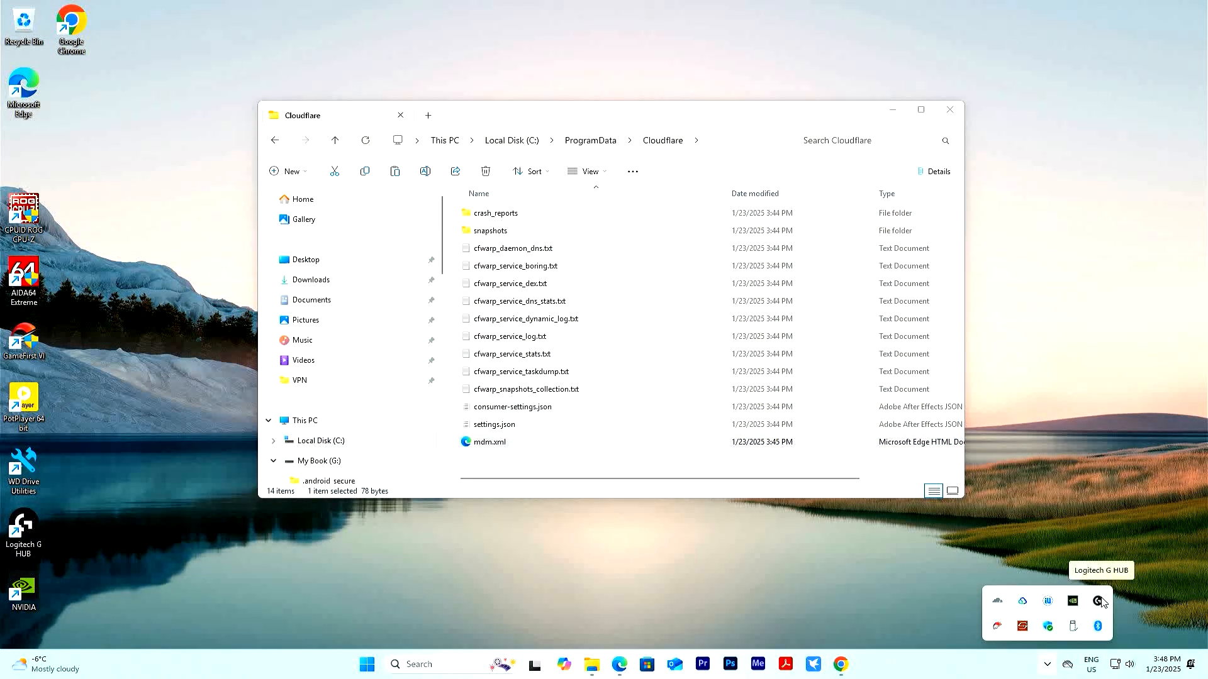
pyautogui.click(995, 603)
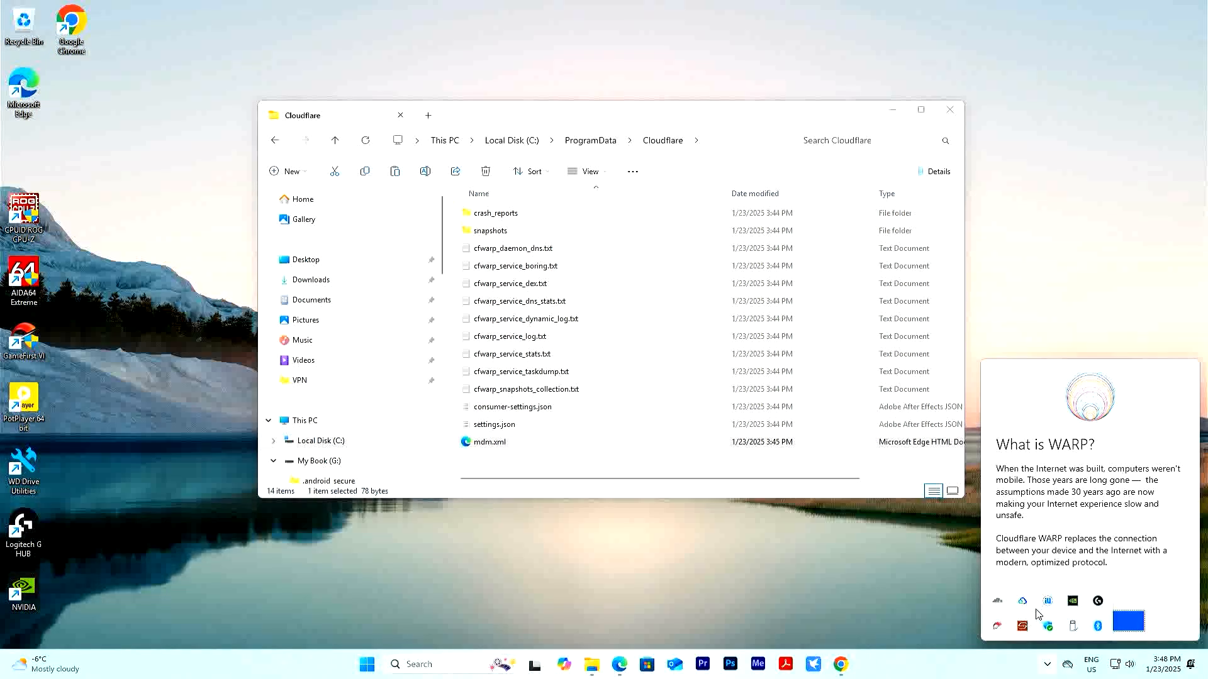
pyautogui.click(1158, 599)
# Step: Get past the WARP introduction, accept the privacy terms, and exit WARP from the gear menu
pyautogui.click(1148, 622)
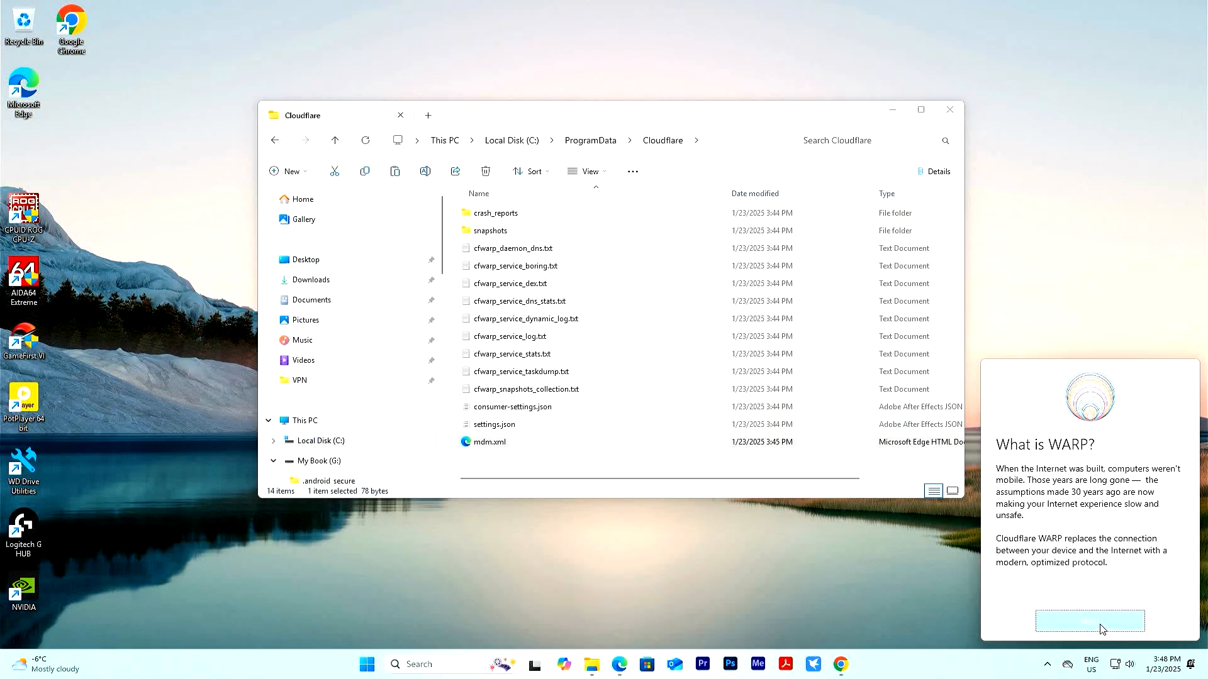
pyautogui.click(1101, 628)
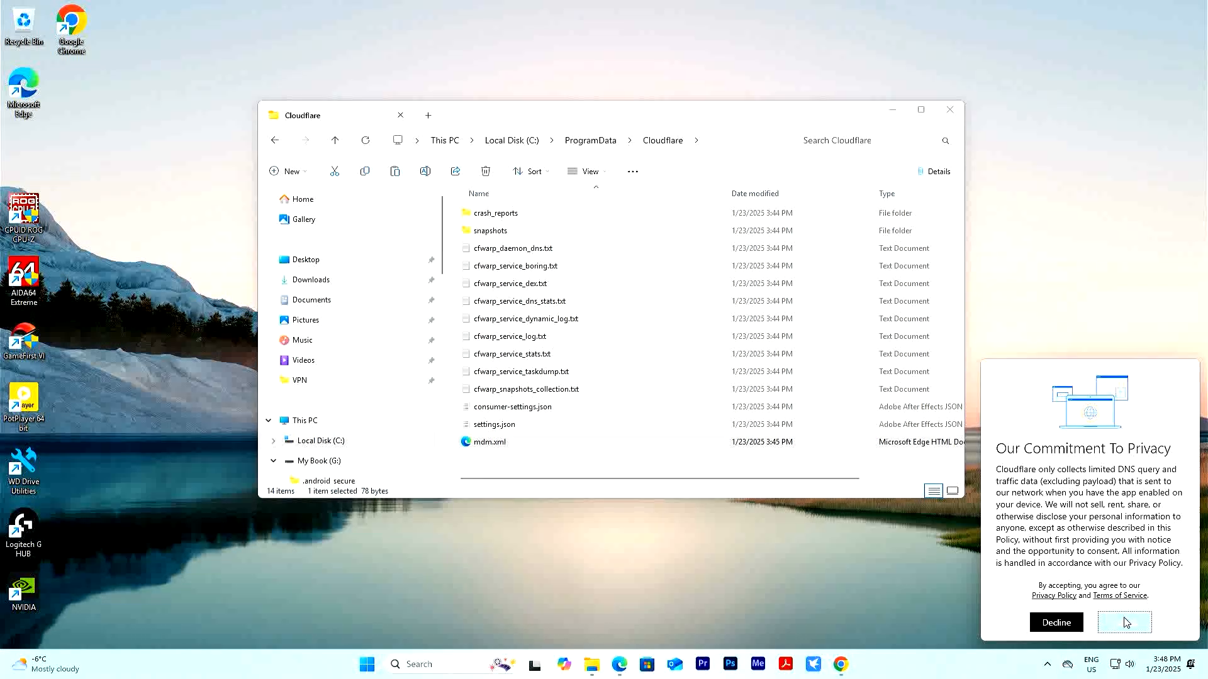
pyautogui.click(1126, 623)
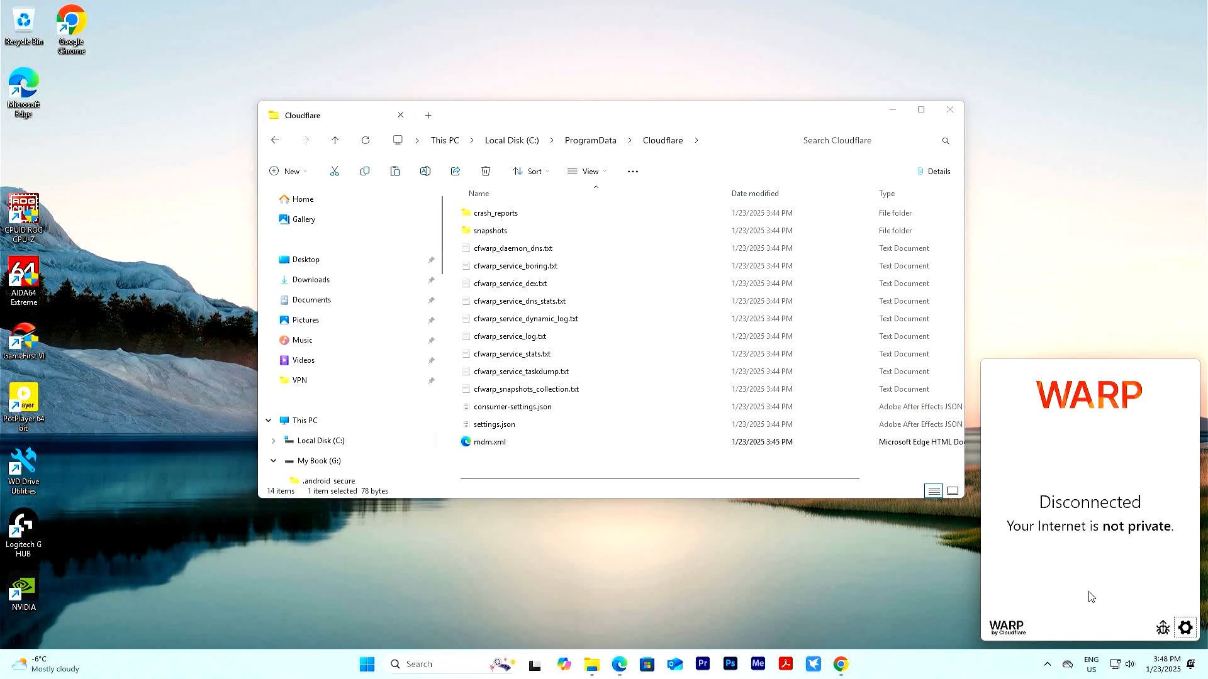
pyautogui.click(1187, 629)
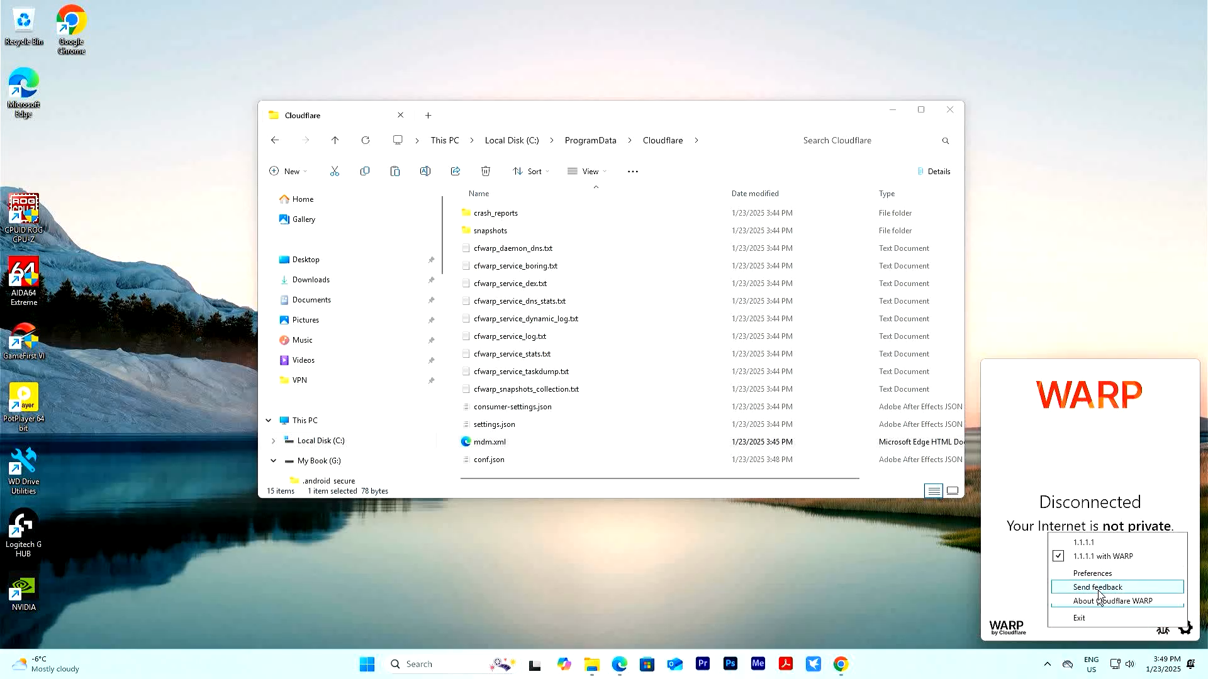
pyautogui.click(1095, 620)
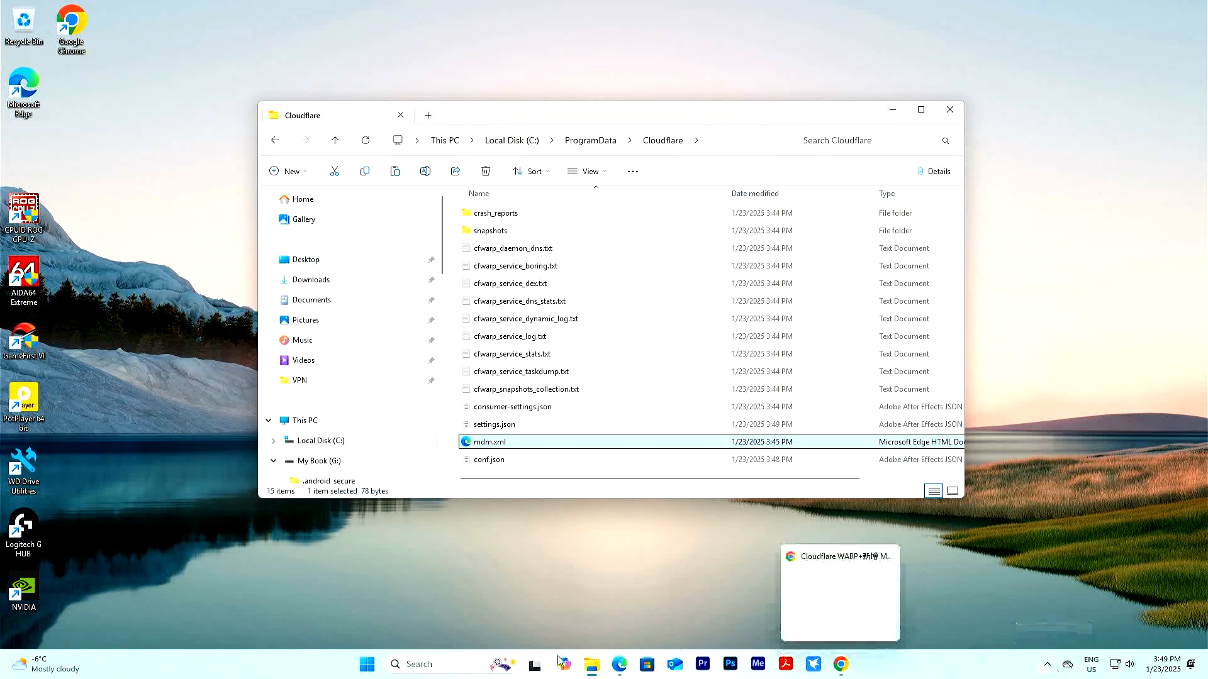
# Step: Search Windows for 'warp' and launch the Cloudflare WARP app
pyautogui.click(433, 668)
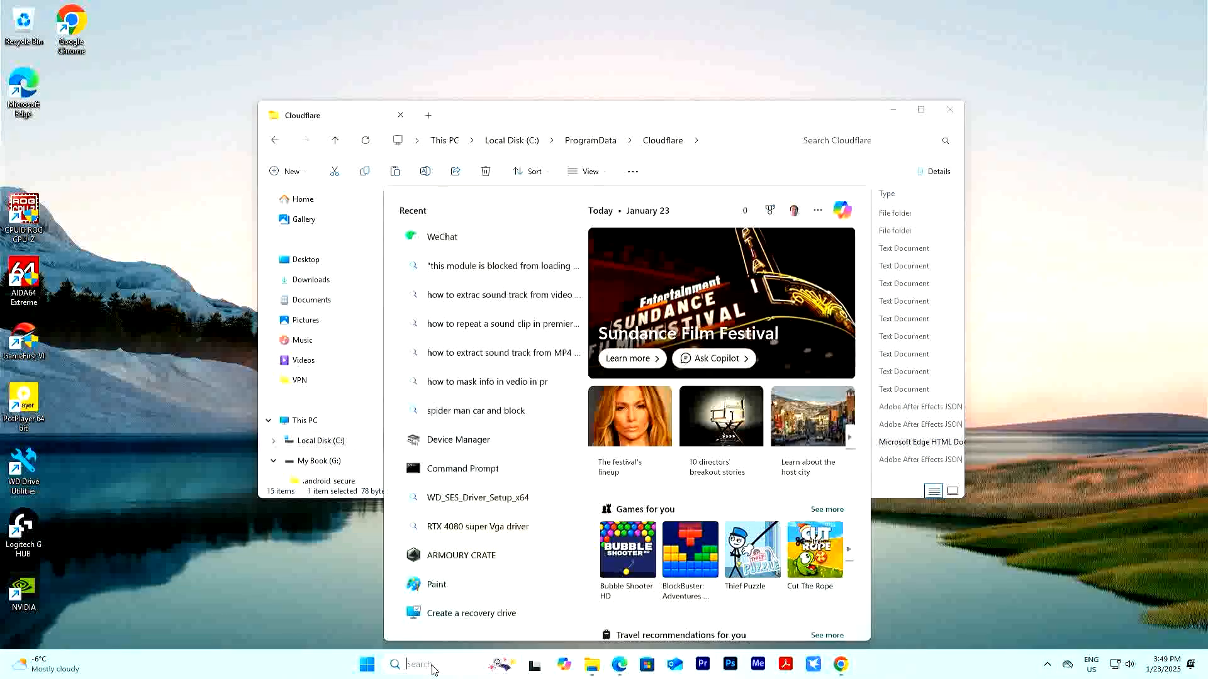
pyautogui.write('warp')
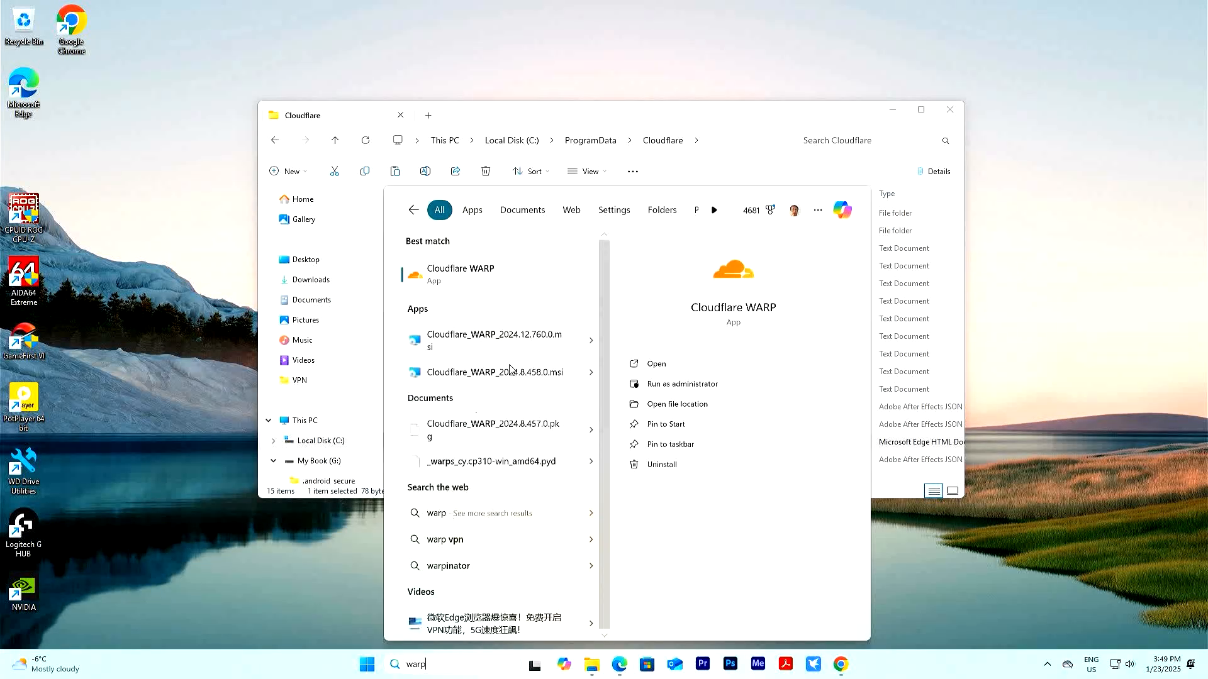
pyautogui.click(665, 368)
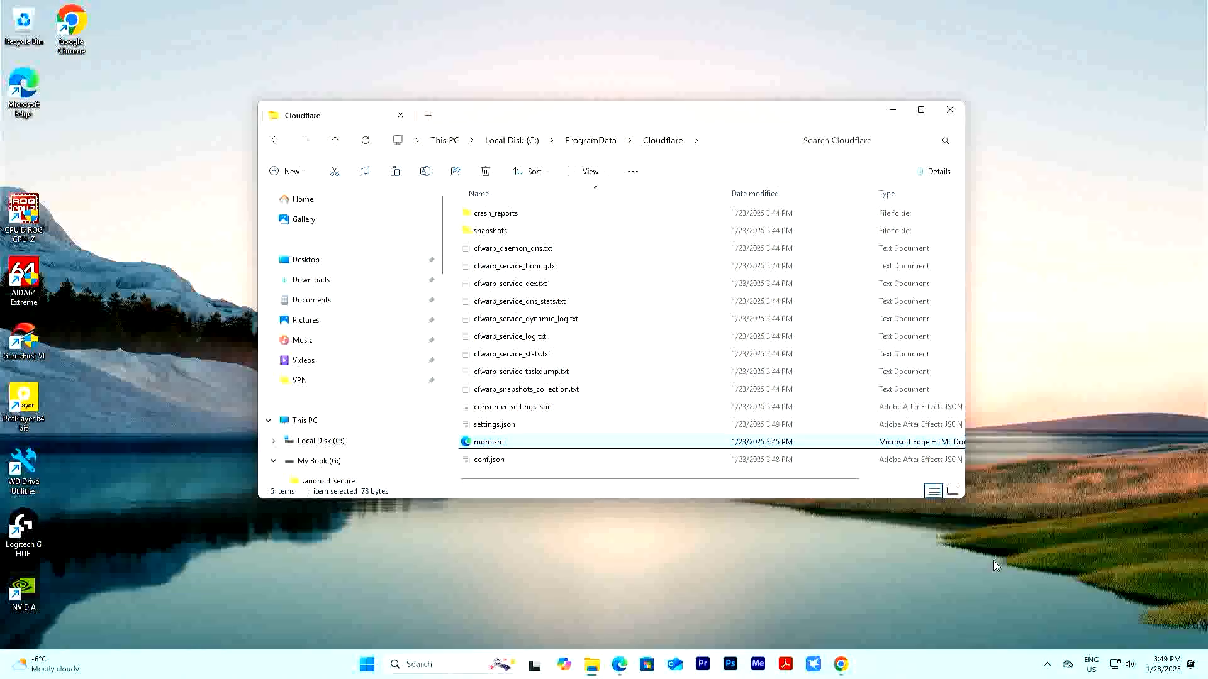
# Step: Open the WARP panel from the tray and switch the connection on
pyautogui.click(1048, 670)
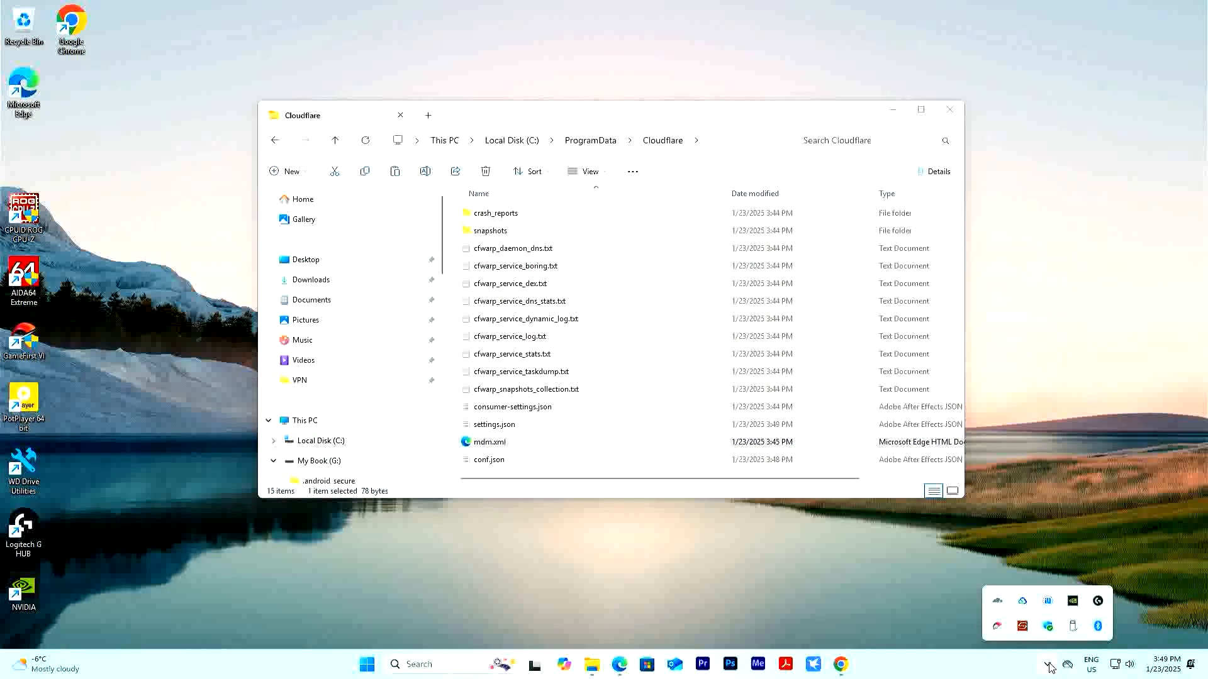
pyautogui.click(999, 602)
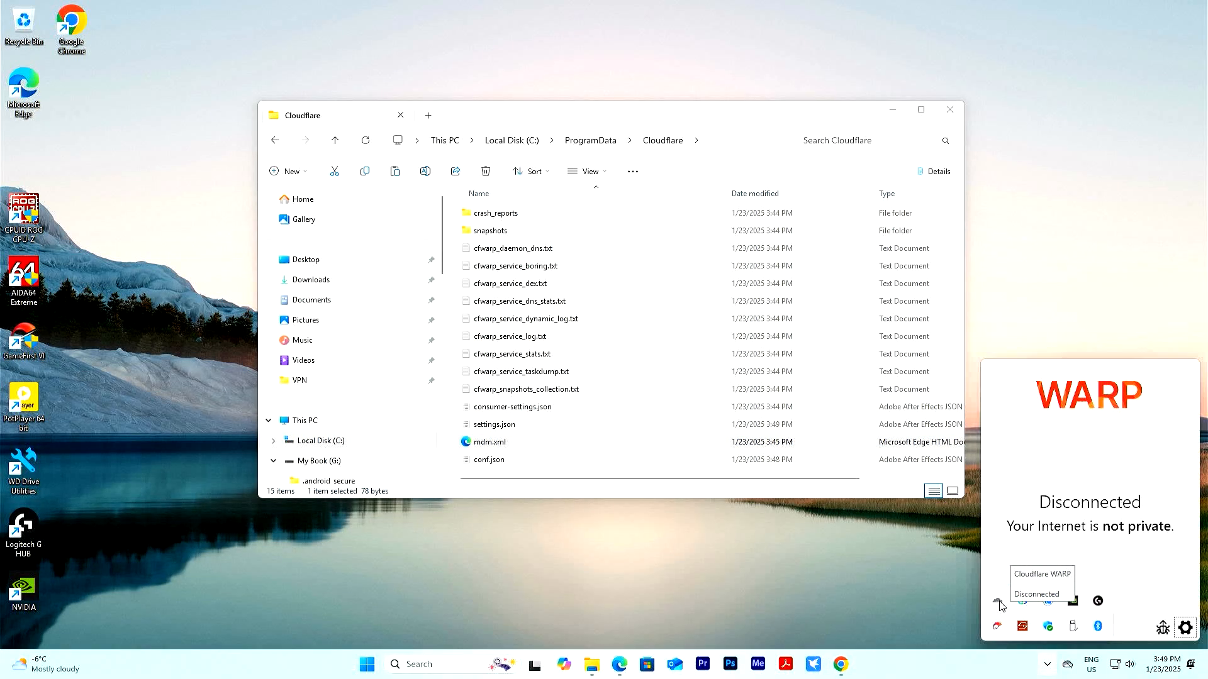
pyautogui.click(1106, 468)
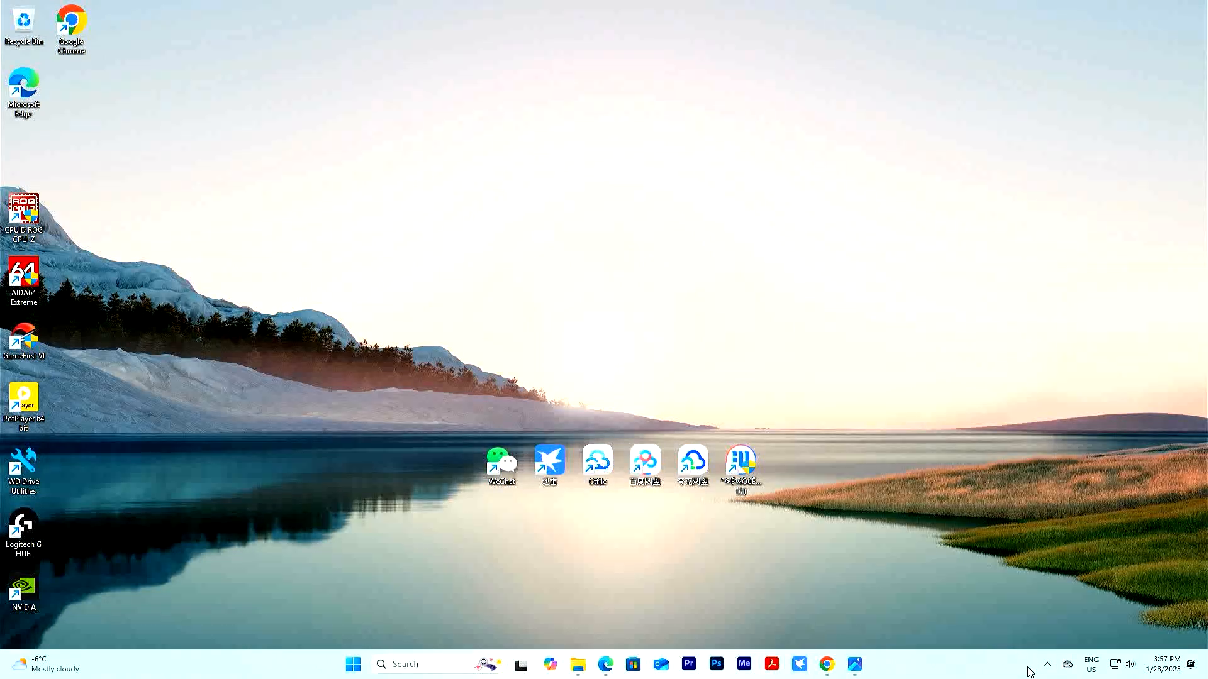
# Step: Reopen the WARP panel to confirm it shows Connected and private, then open its settings menu
pyautogui.click(1051, 665)
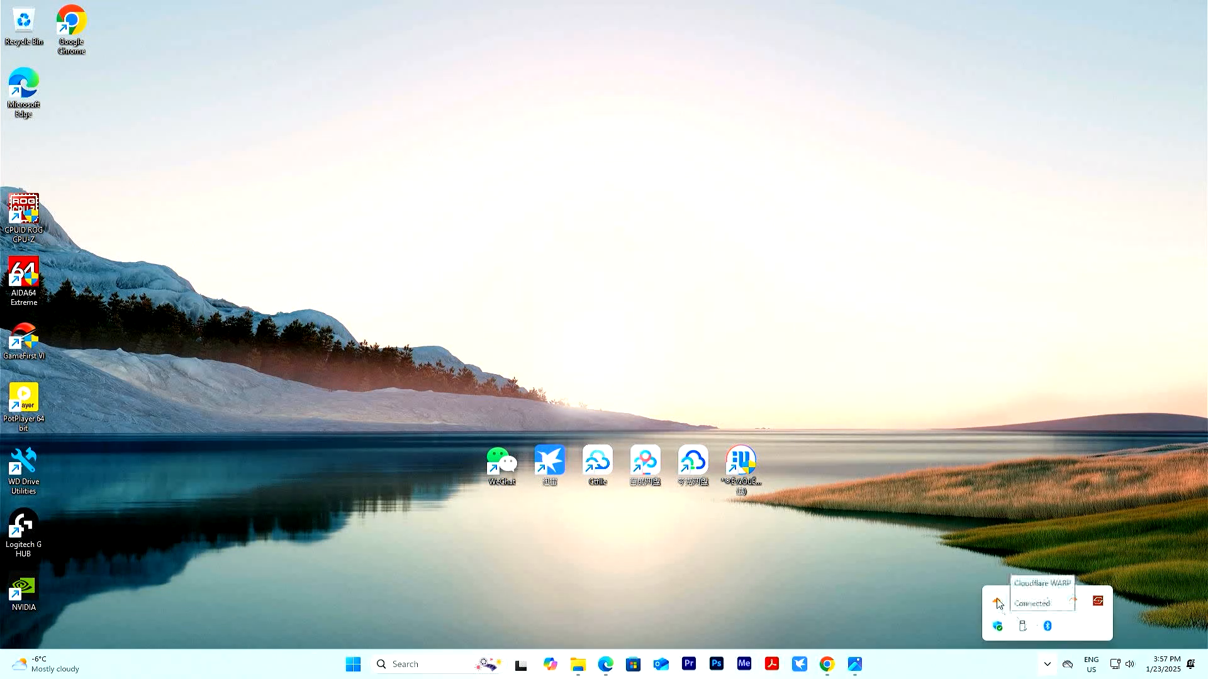
pyautogui.click(997, 602)
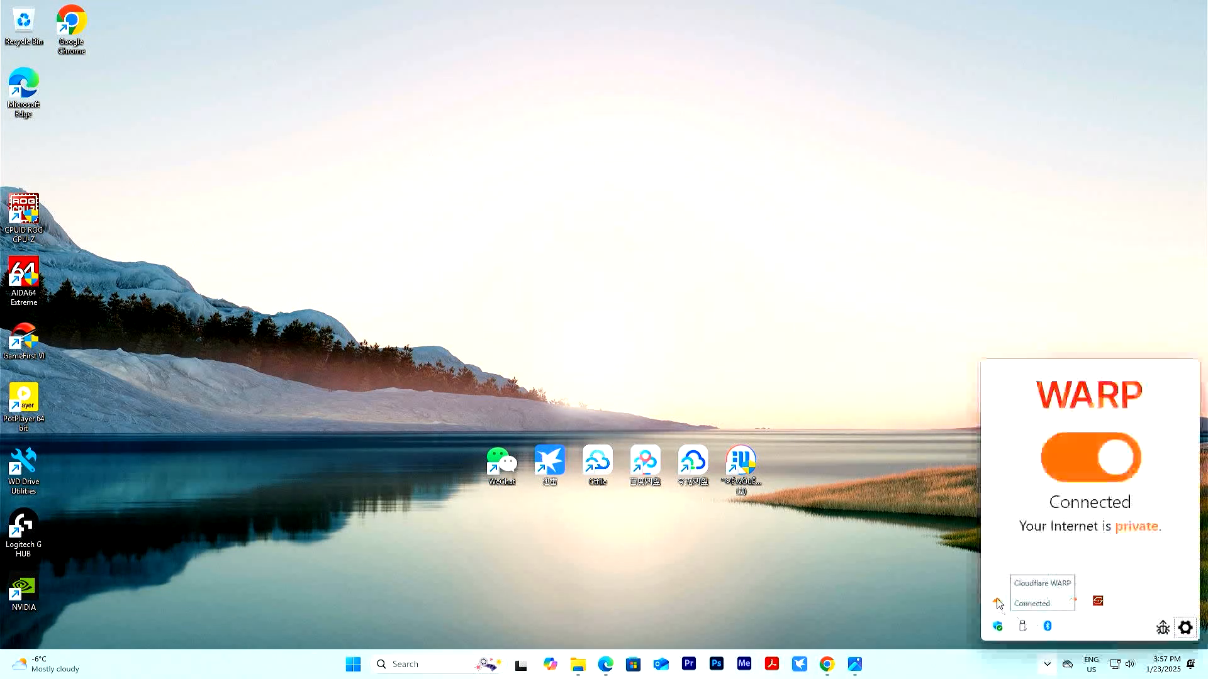
pyautogui.click(1184, 628)
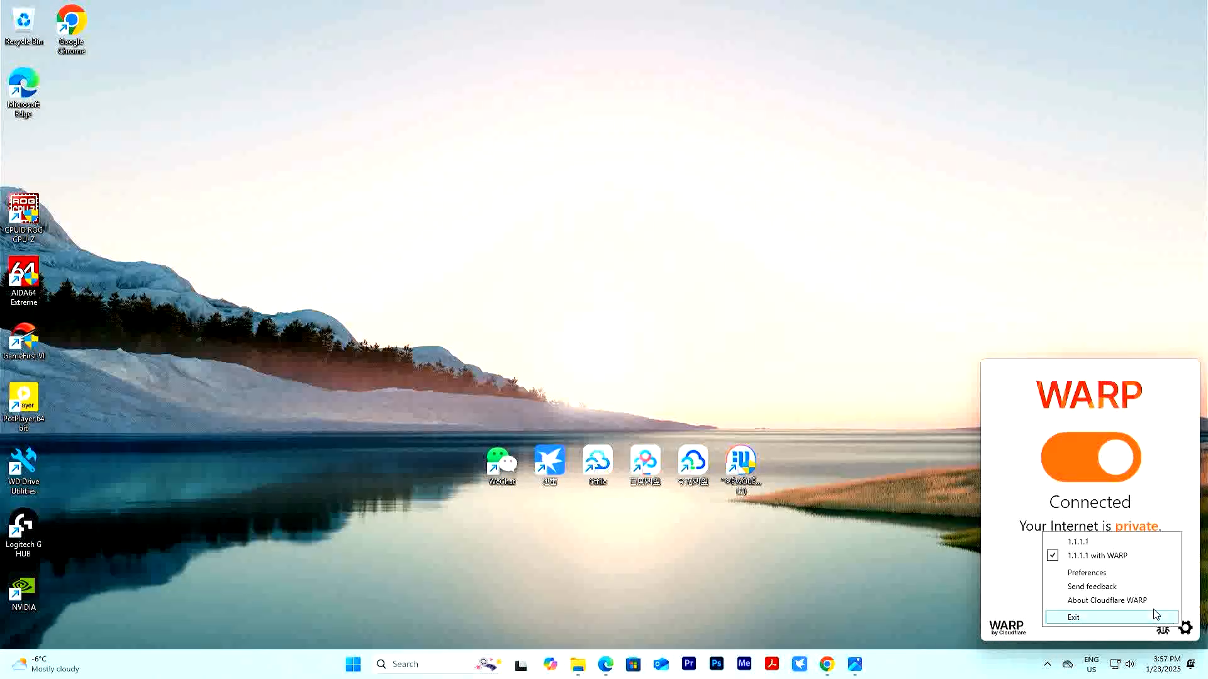
# Step: Open WARP Preferences and browse Connection, Connectivity, Advanced and General, ending on Account showing type WARP
pyautogui.click(1090, 573)
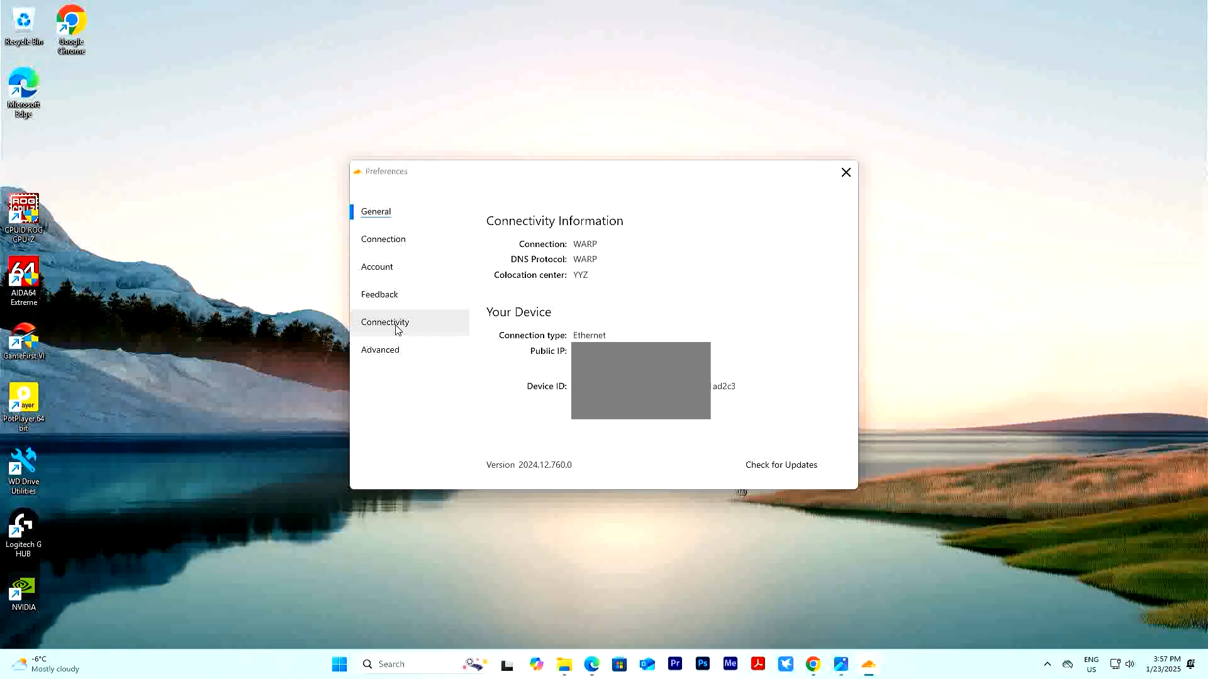
pyautogui.click(400, 247)
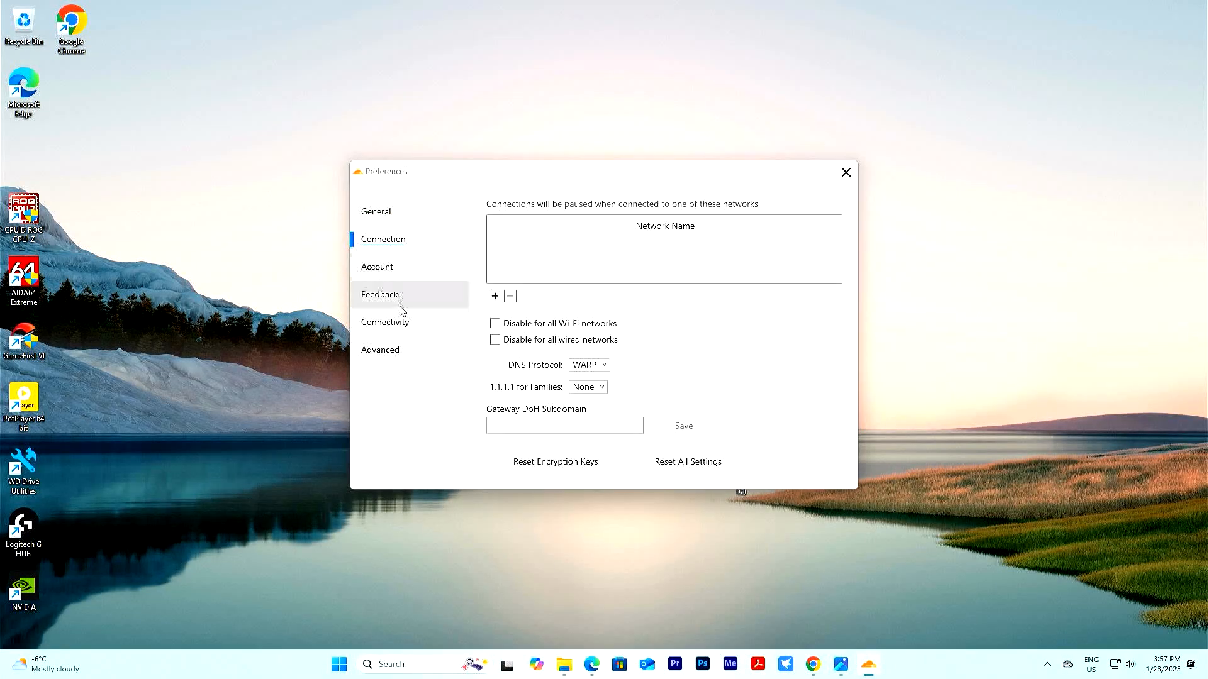
pyautogui.click(406, 328)
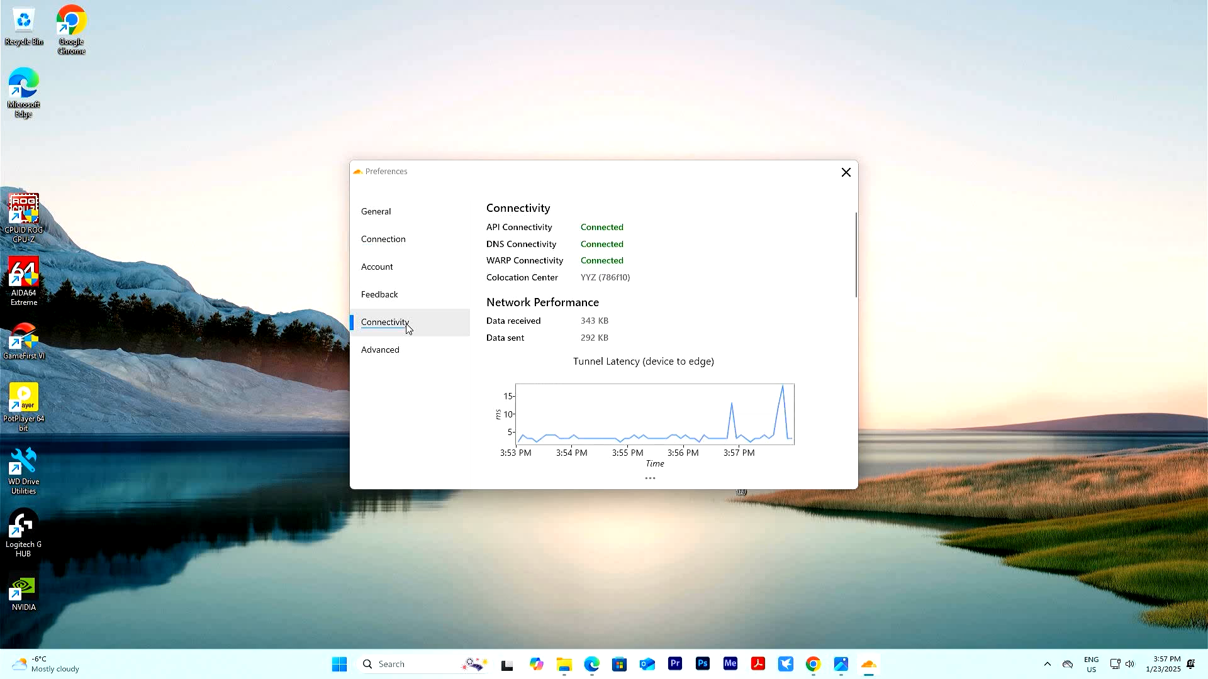
pyautogui.click(412, 351)
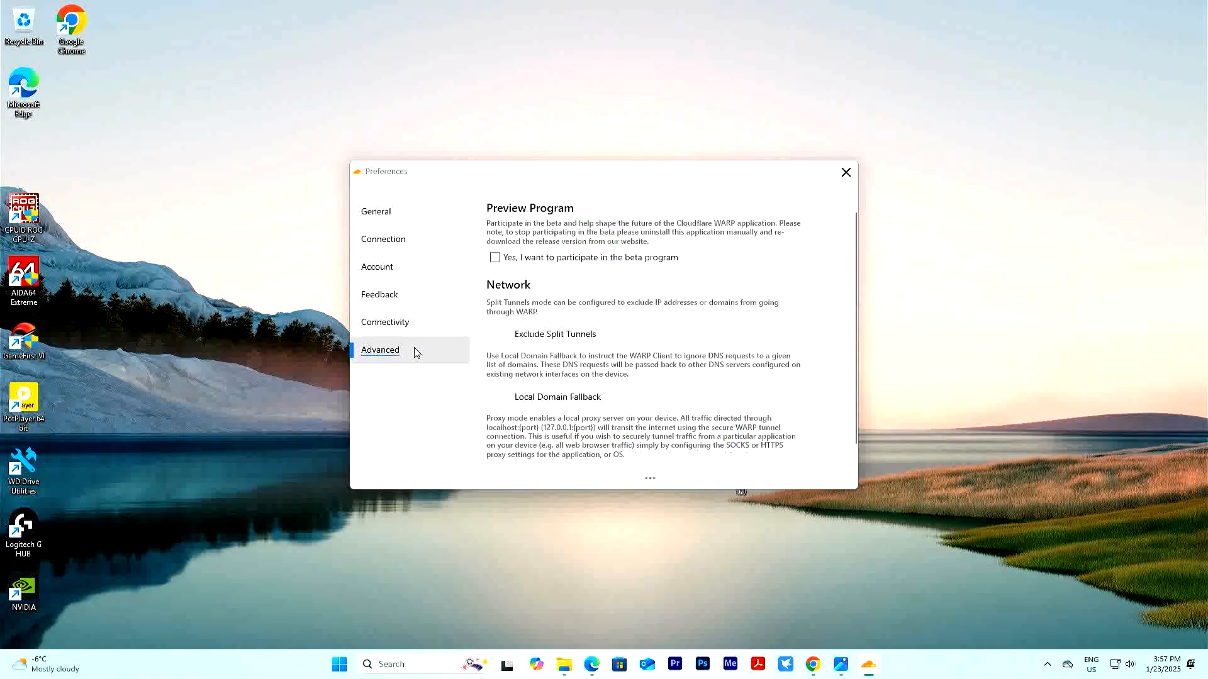
pyautogui.click(419, 213)
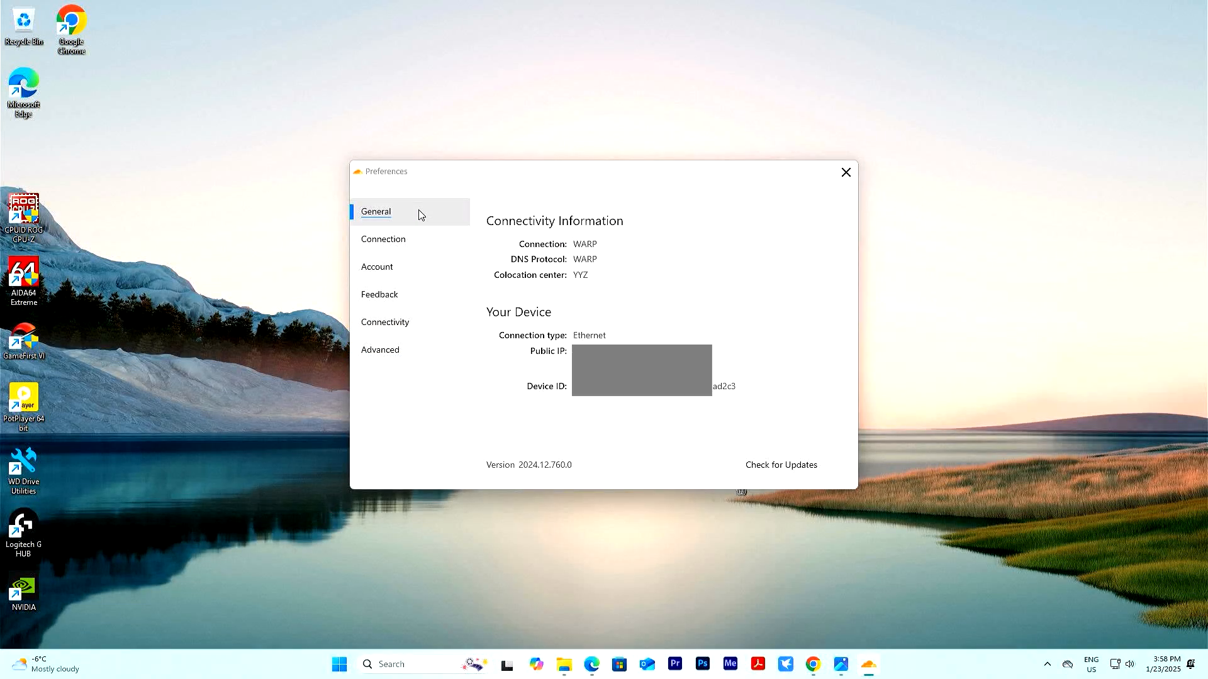
pyautogui.click(412, 243)
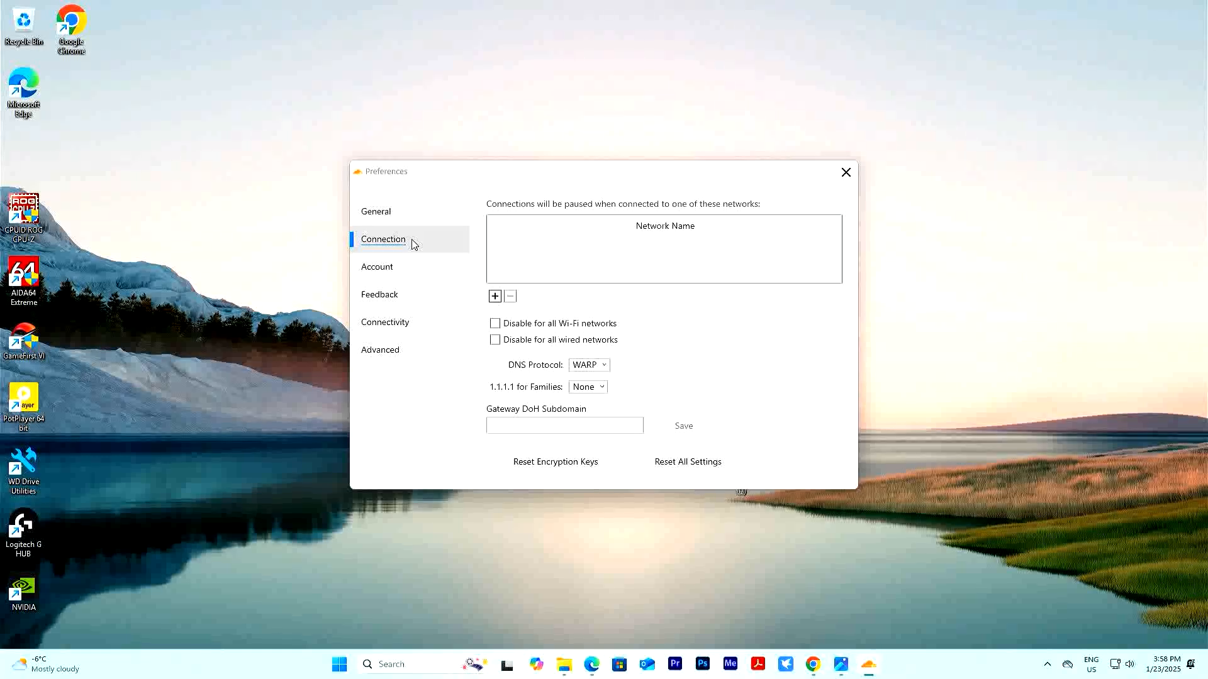
pyautogui.click(408, 269)
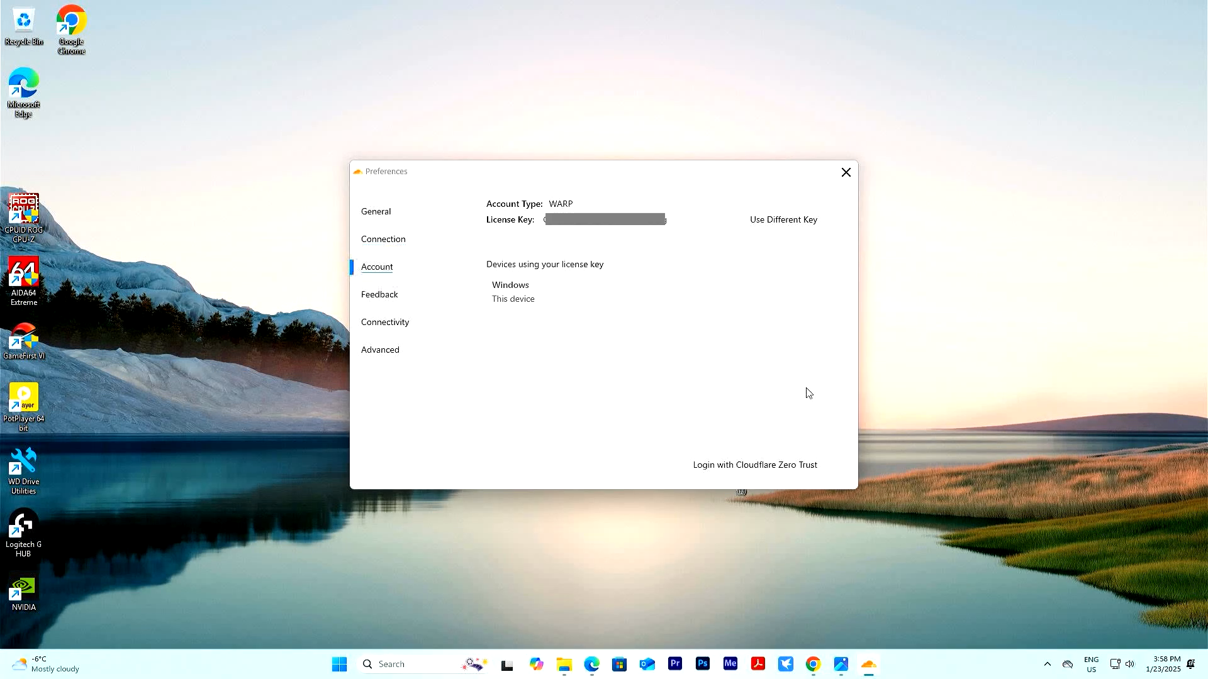
# Step: Start Login with Cloudflare Zero Trust, pass its introduction, and accept the privacy terms
pyautogui.click(798, 465)
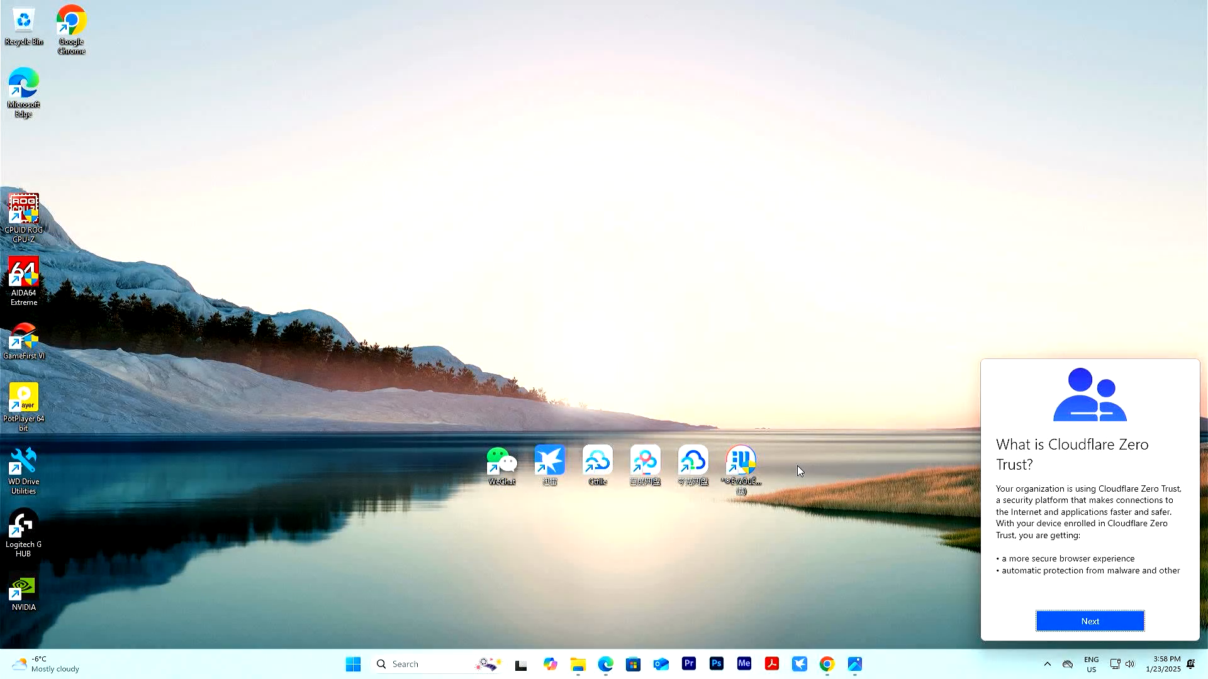
pyautogui.click(1091, 624)
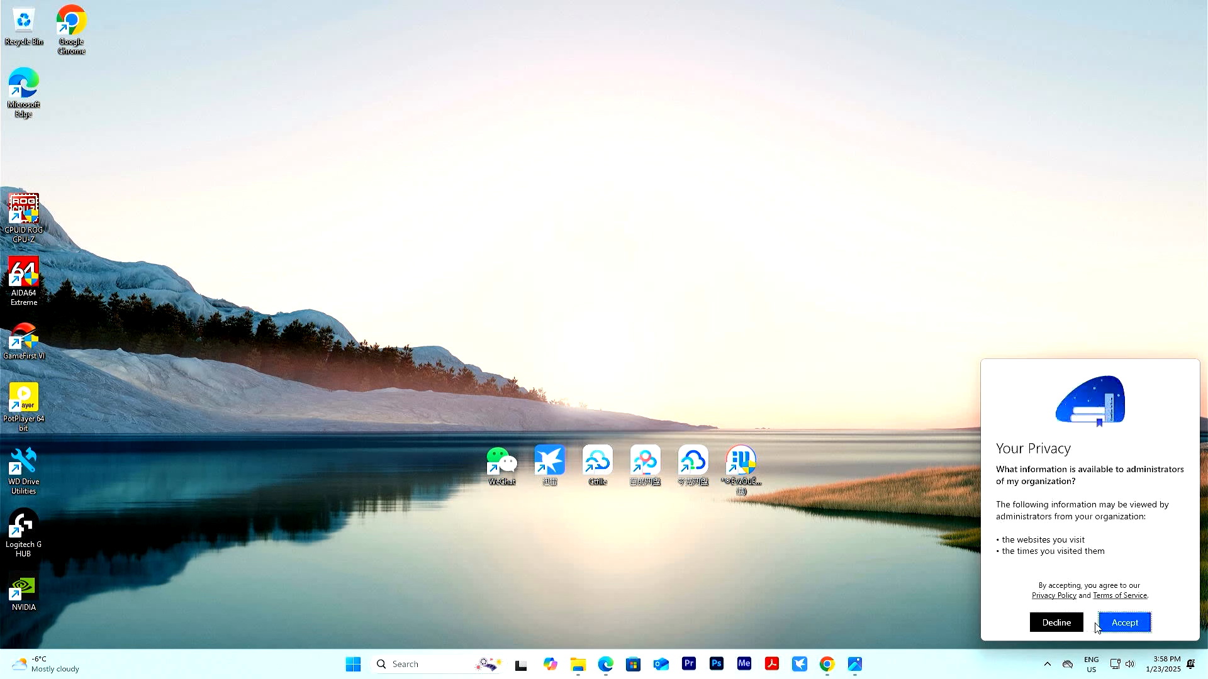
pyautogui.click(1119, 621)
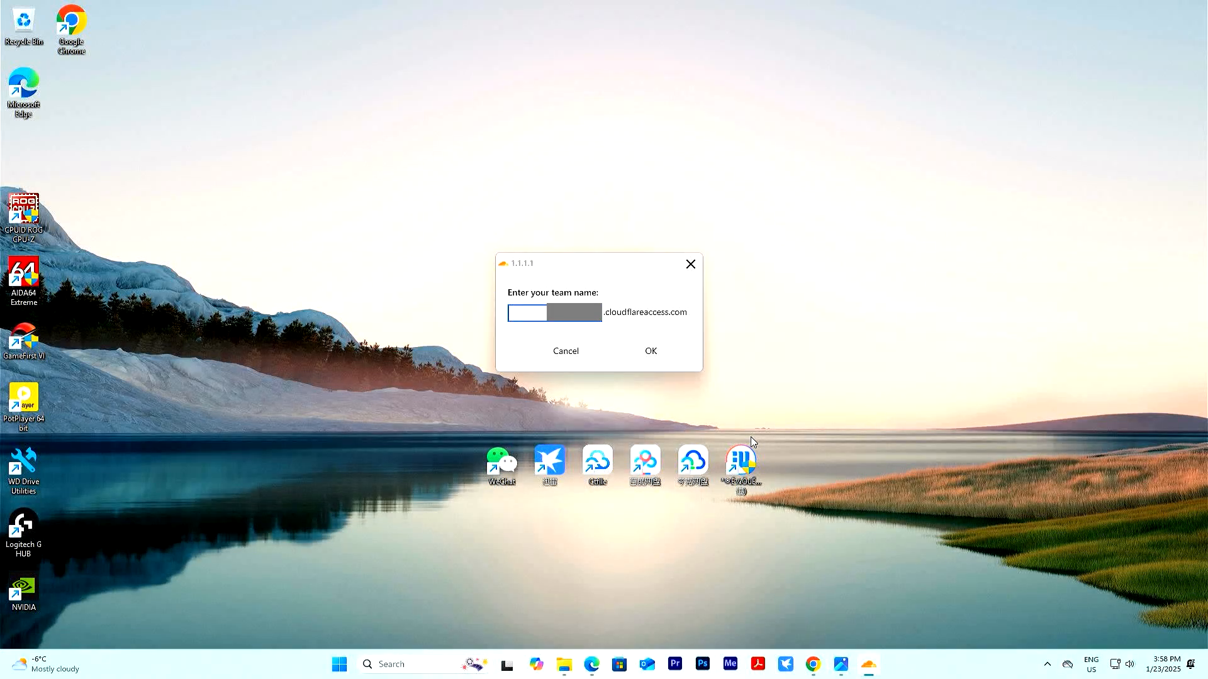
# Step: Confirm the existing team name in WARP to launch the Cloudflare Access sign-in page in Edge
pyautogui.click(655, 352)
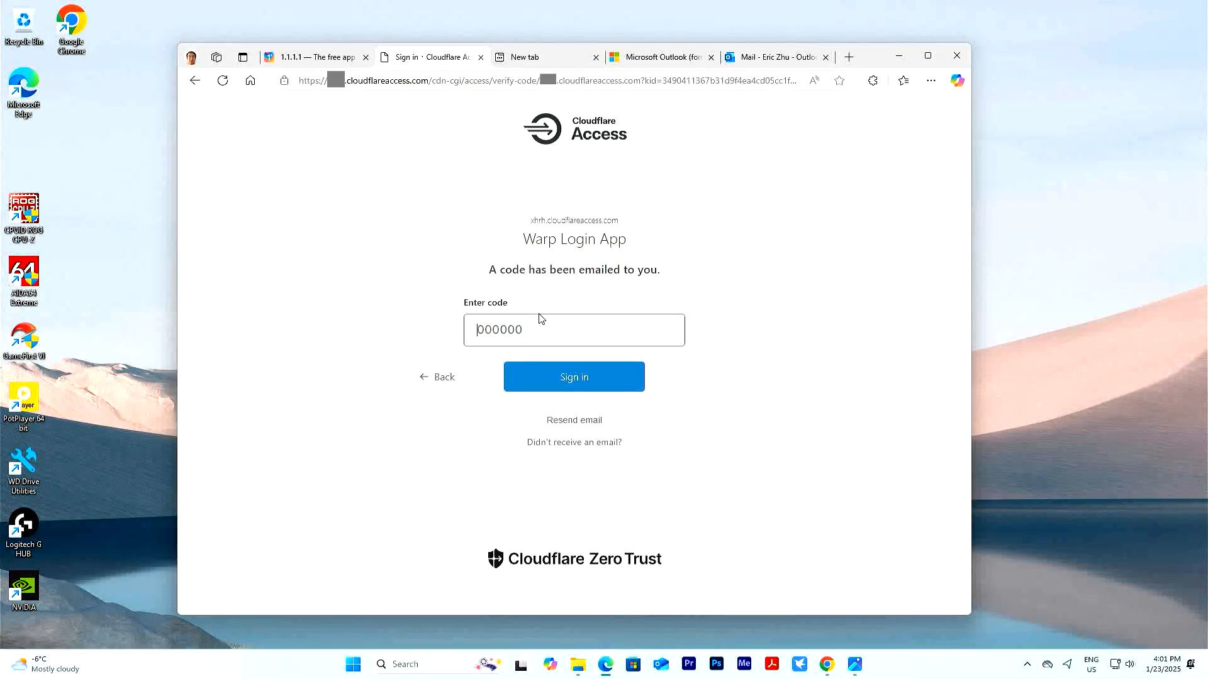
# Step: Sign in to Cloudflare Access with the emailed login code and allow the handoff to Cloudflare WARP
pyautogui.click(588, 380)
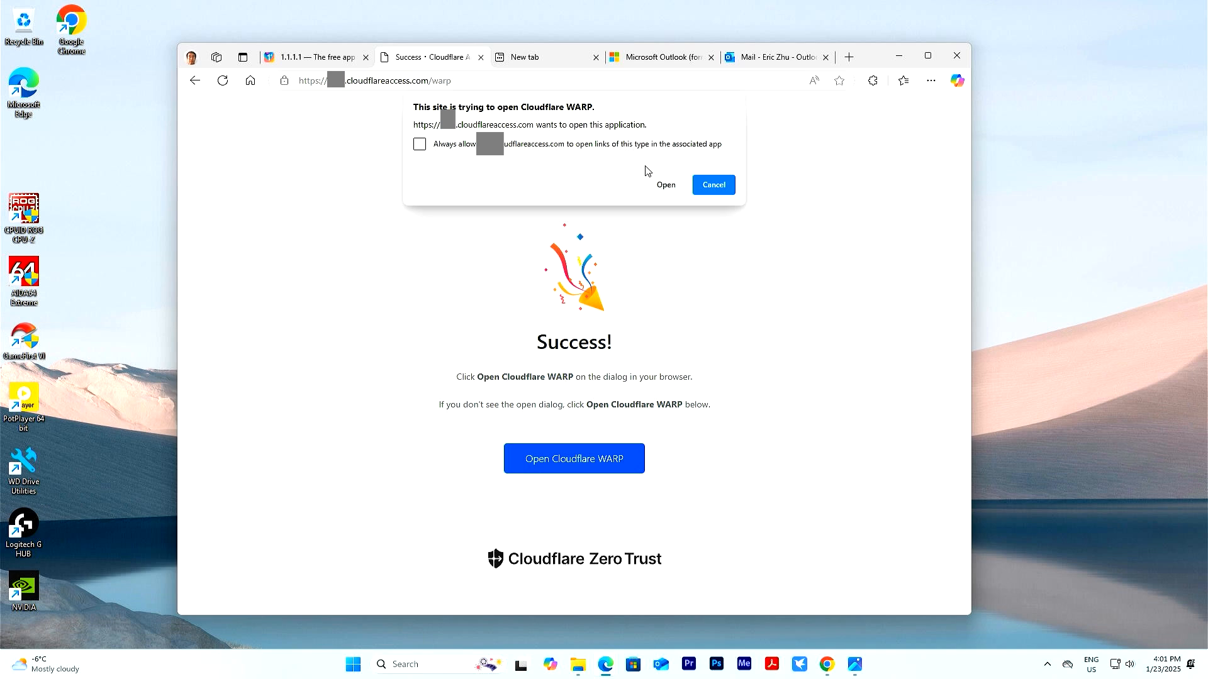
pyautogui.click(666, 186)
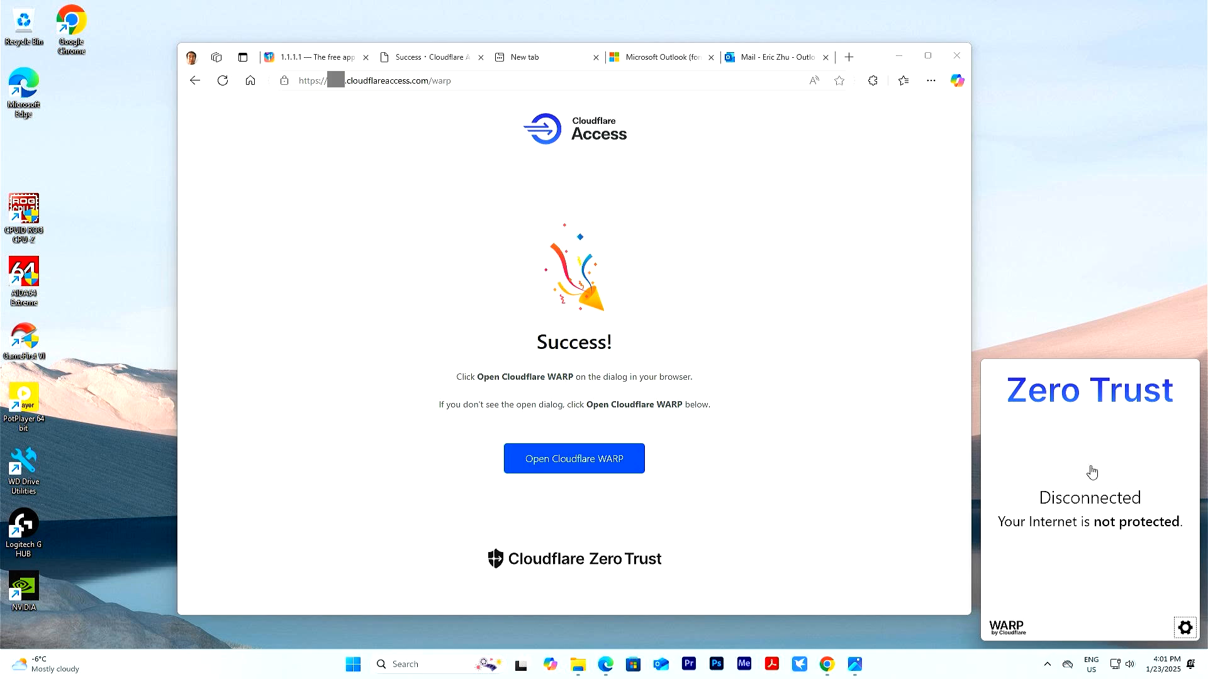
# Step: Switch on the Zero Trust toggle in the WARP tray panel so it connects
pyautogui.click(900, 60)
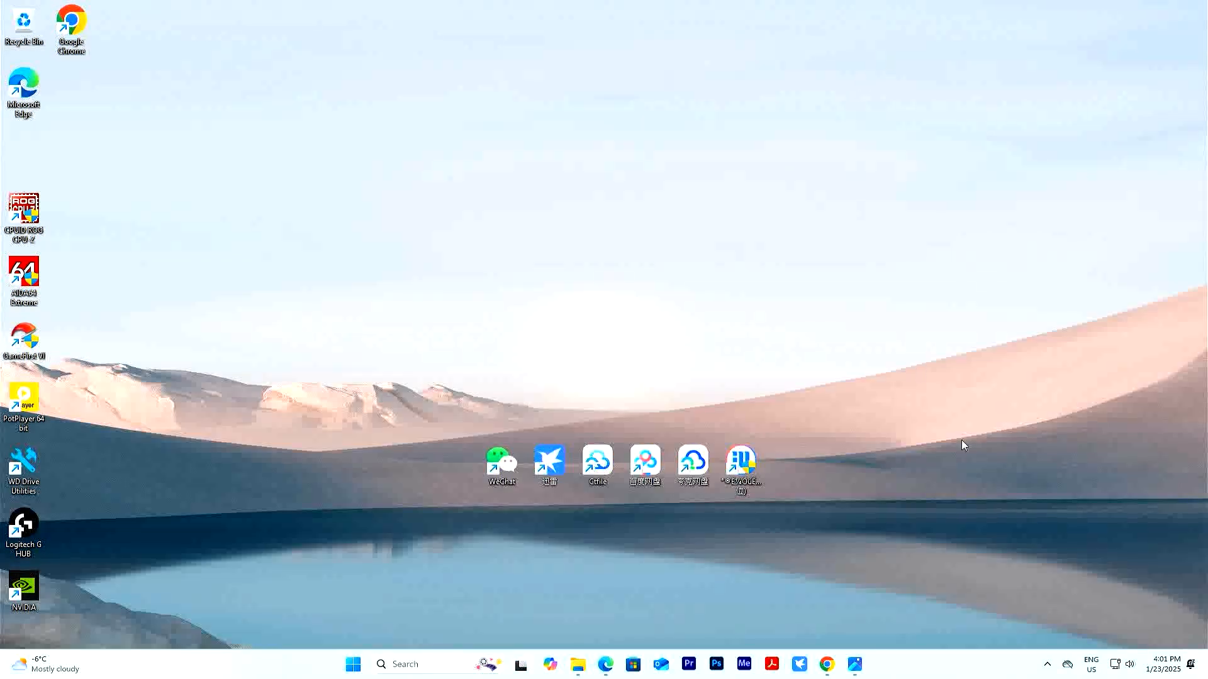
pyautogui.click(1050, 664)
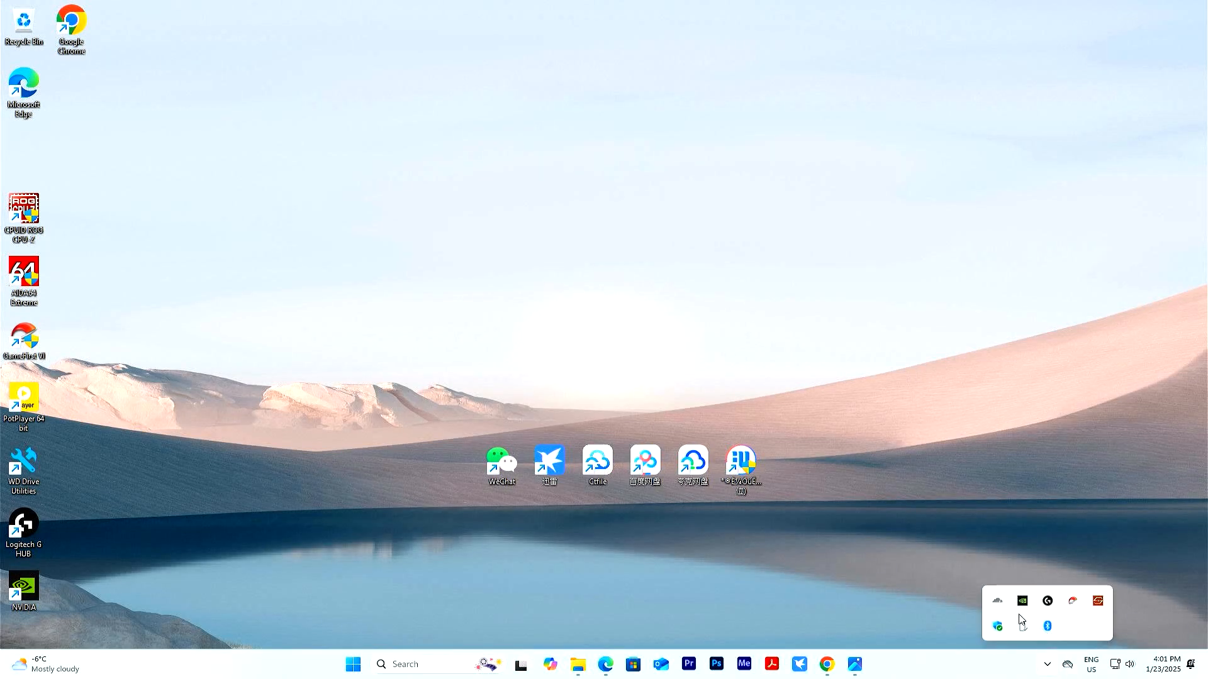
pyautogui.click(997, 601)
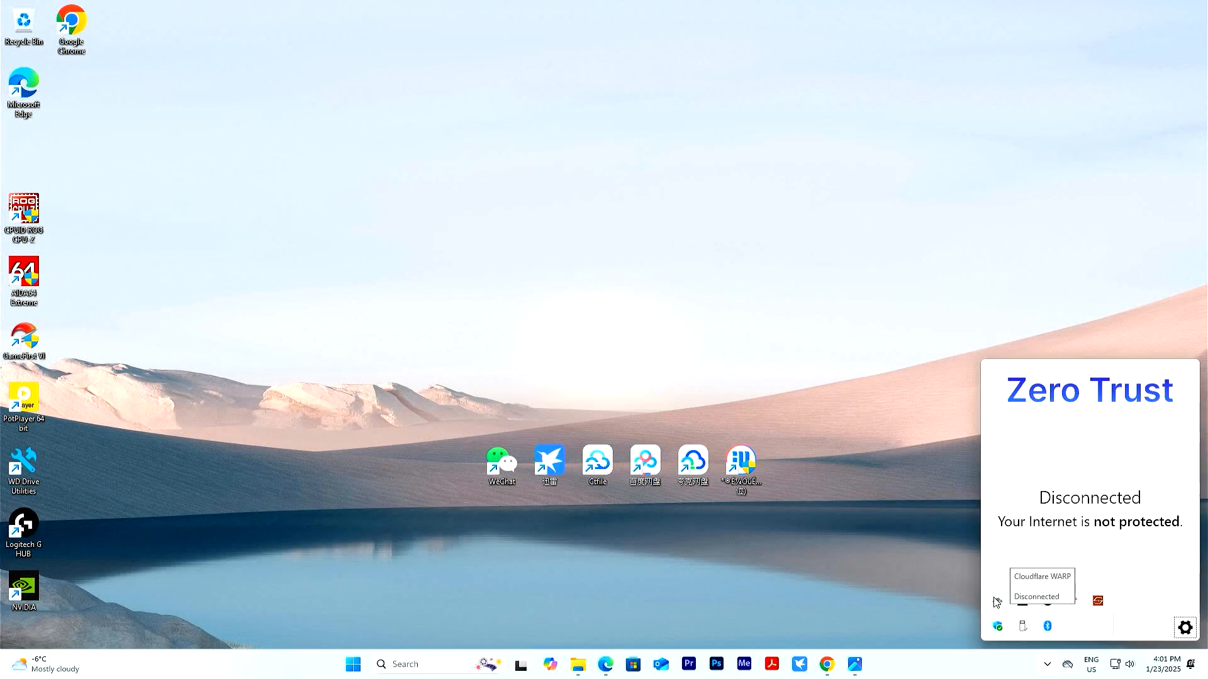
pyautogui.click(1115, 469)
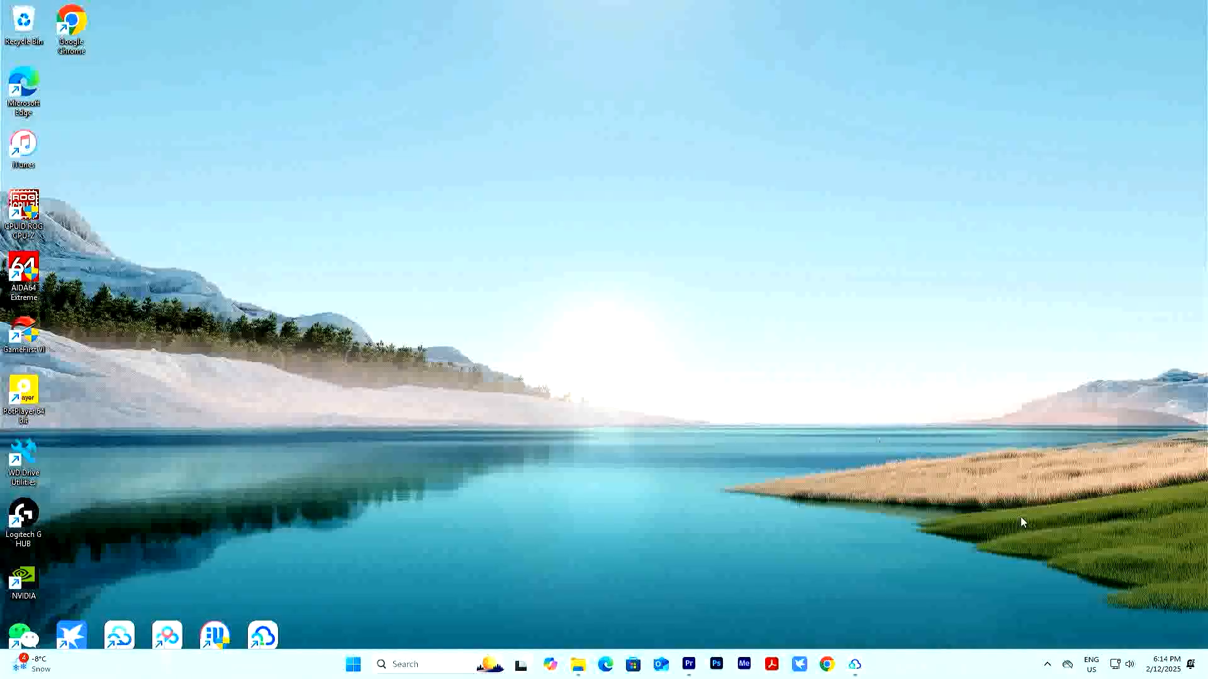
# Step: Inspect the Wi-Fi adapter's DNS properties in Windows Advanced network settings
pyautogui.rightClick(1119, 668)
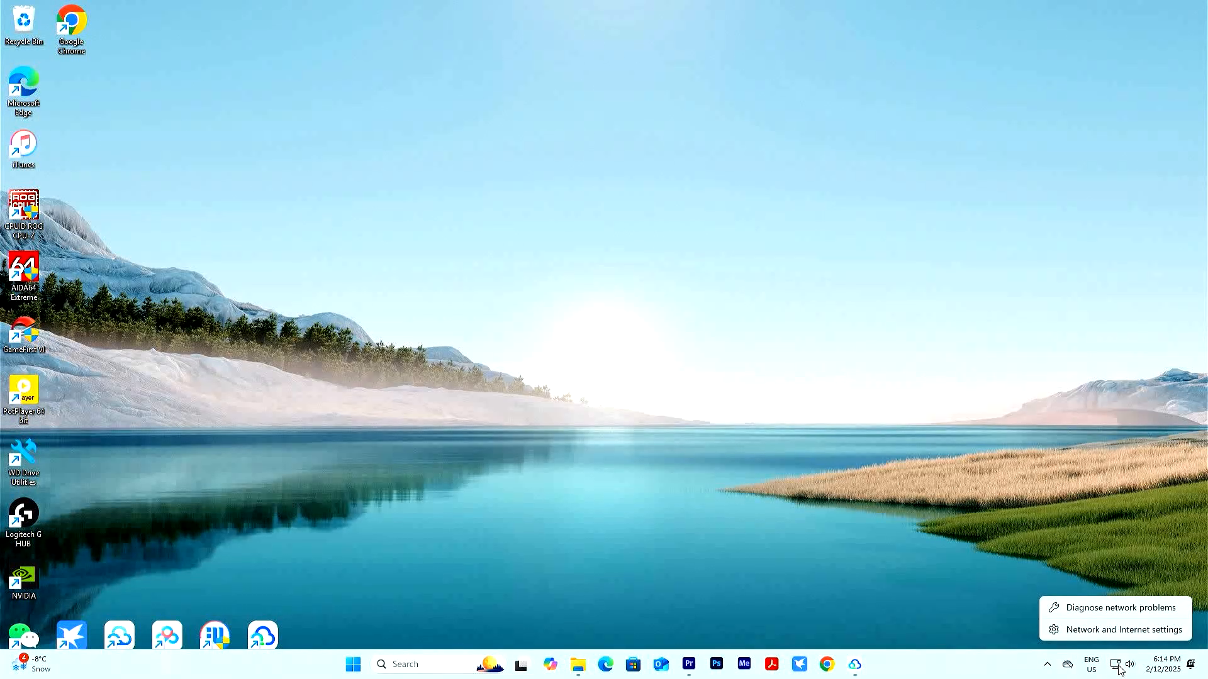
pyautogui.click(1120, 630)
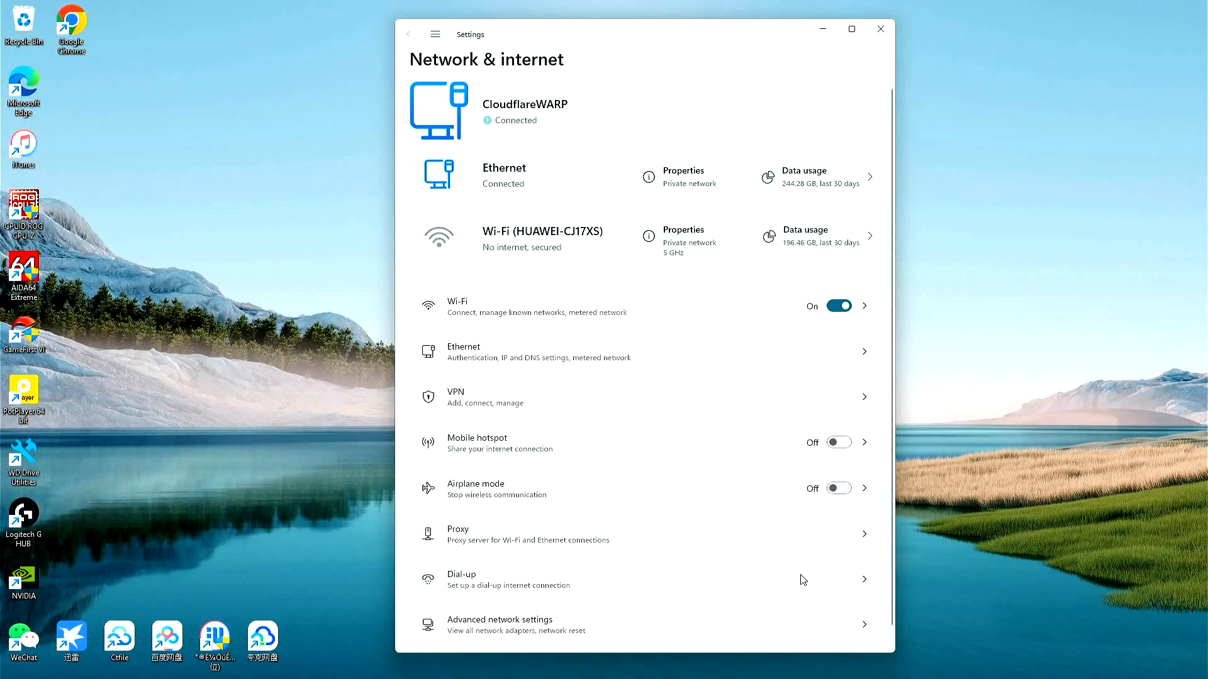
pyautogui.click(865, 626)
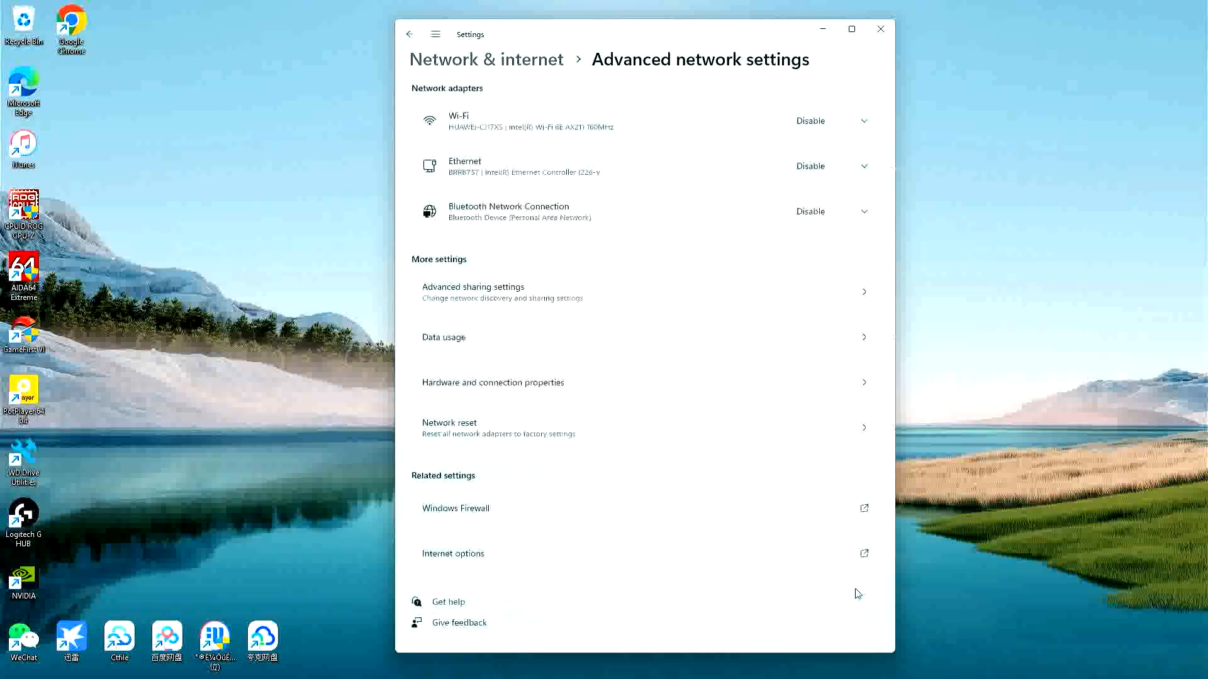
pyautogui.click(865, 121)
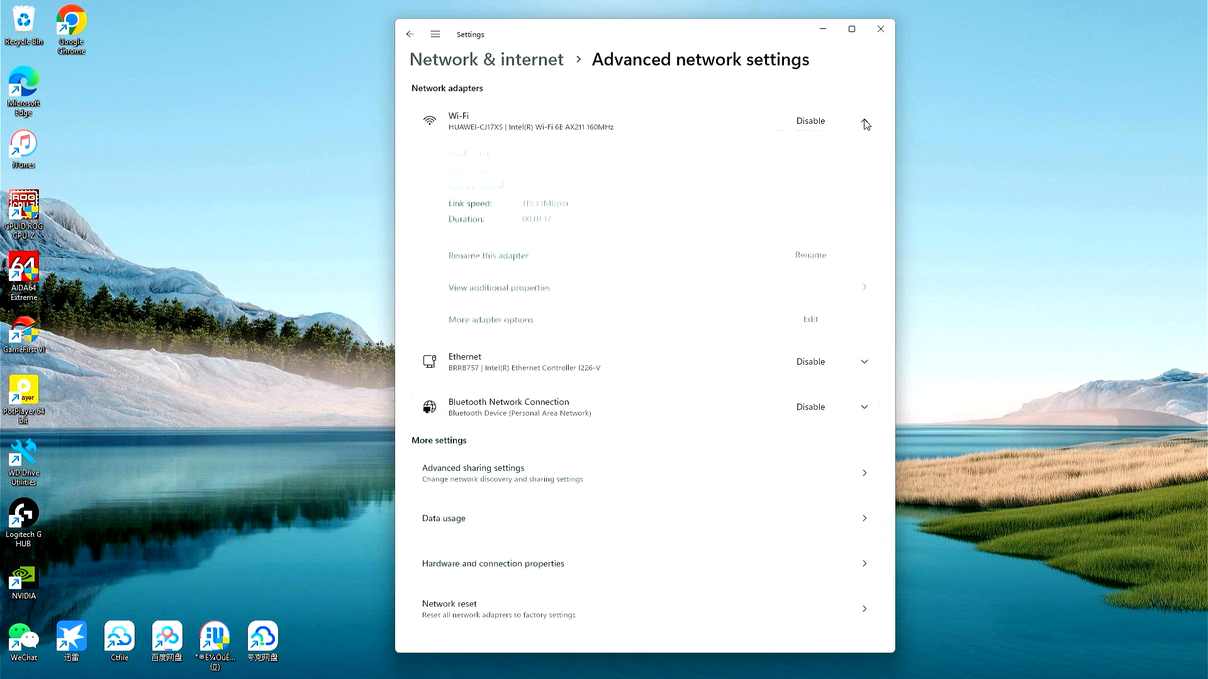
pyautogui.click(866, 294)
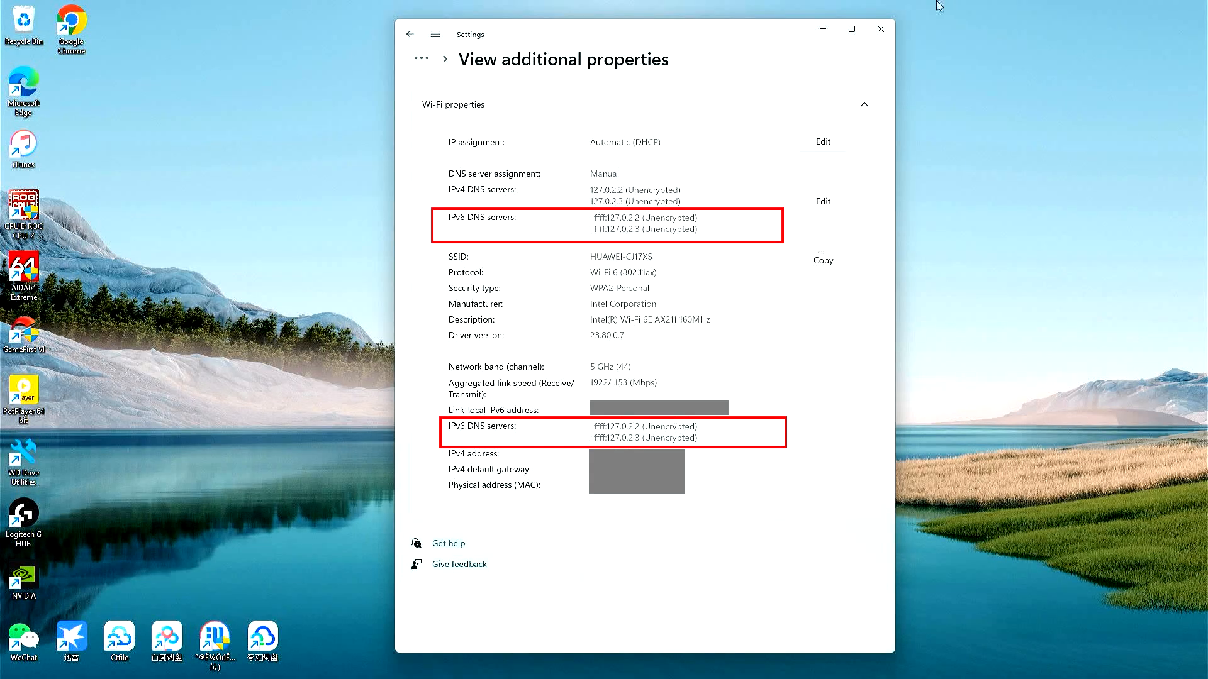
# Step: Check that the Ethernet adapter's DNS servers are 127.0.2.2 and 127.0.2.3
pyautogui.click(410, 35)
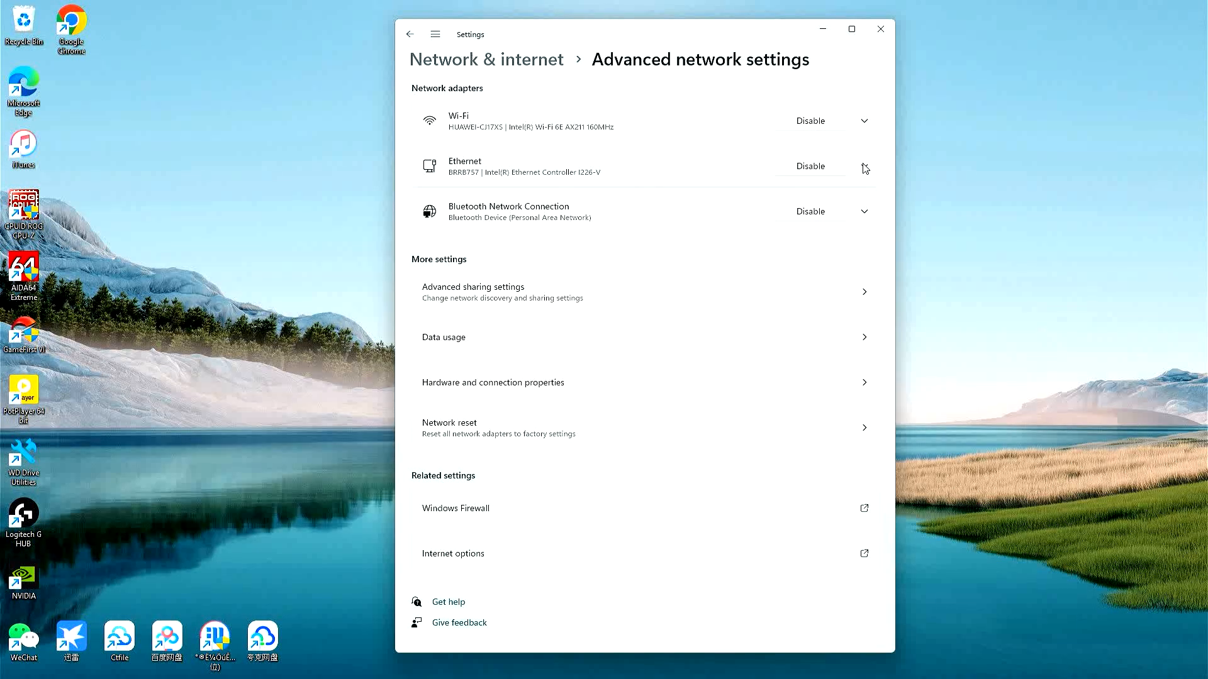
pyautogui.click(859, 163)
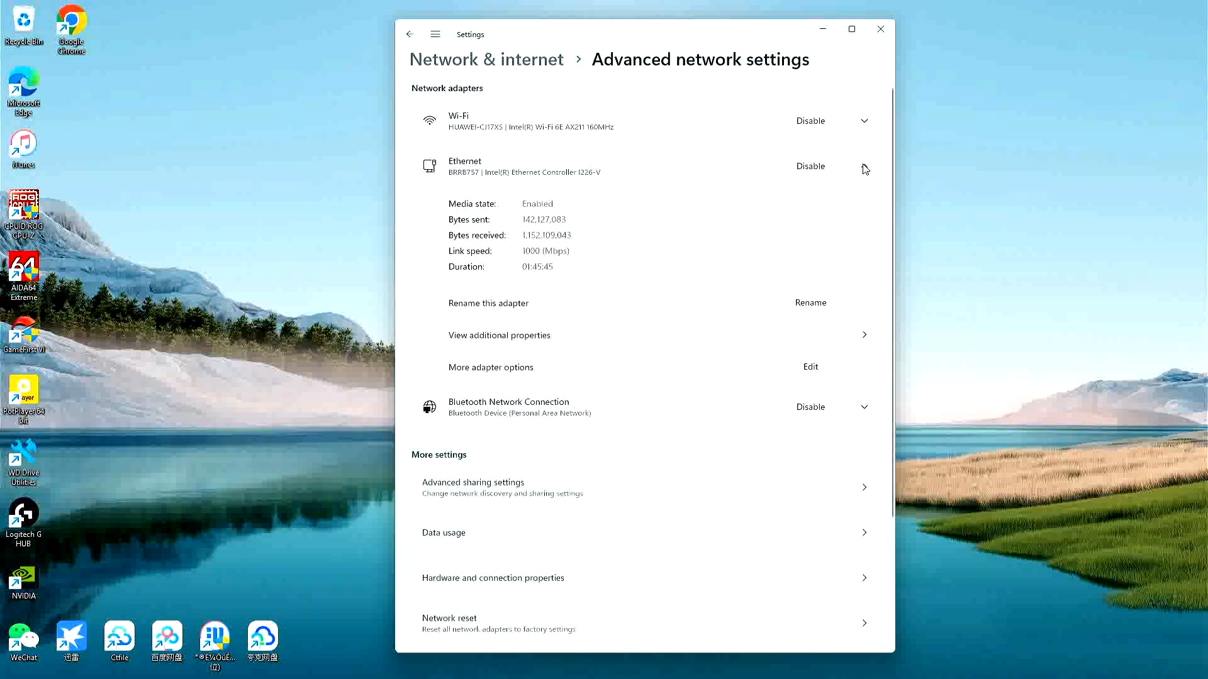
pyautogui.click(863, 336)
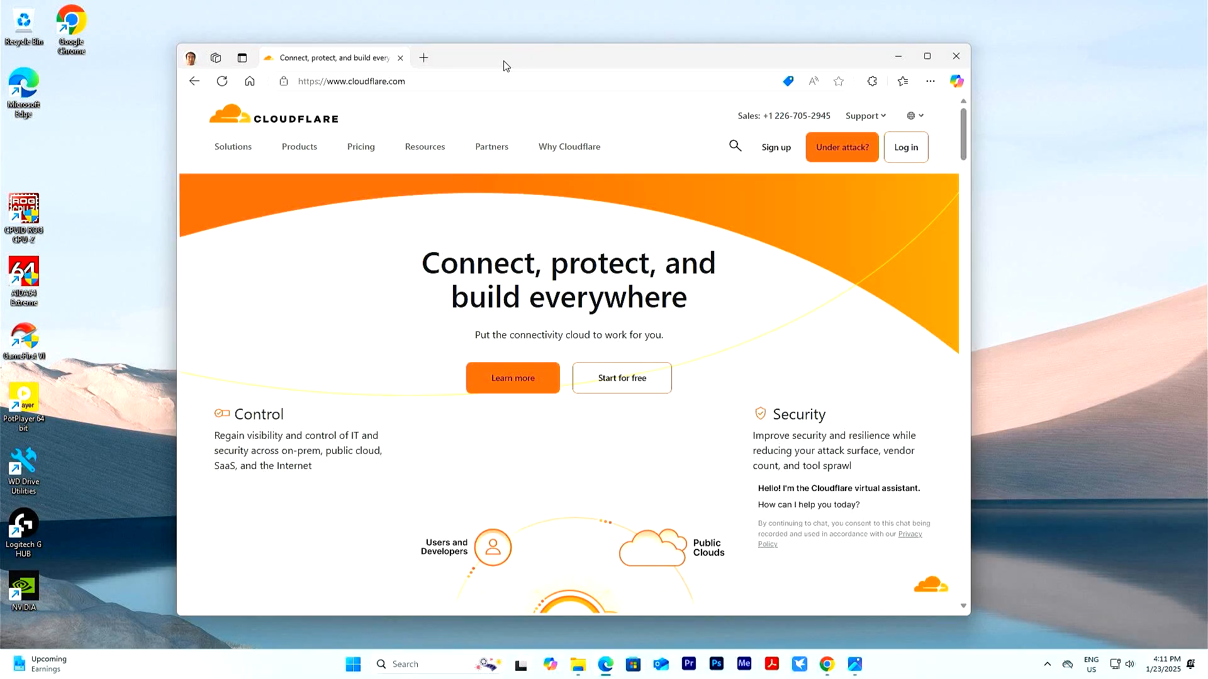
# Step: Log in to the Cloudflare dashboard with the account e-mail, password and human verification
pyautogui.click(481, 82)
pyautogui.click(482, 83)
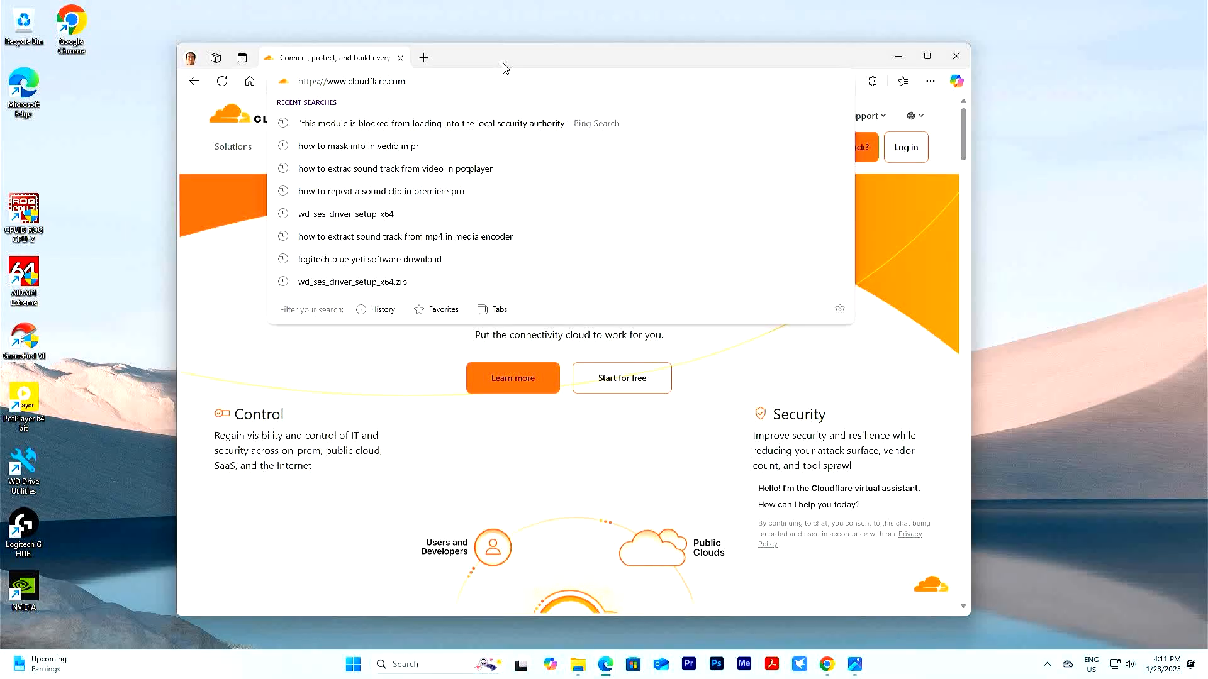
pyautogui.press('Escape')
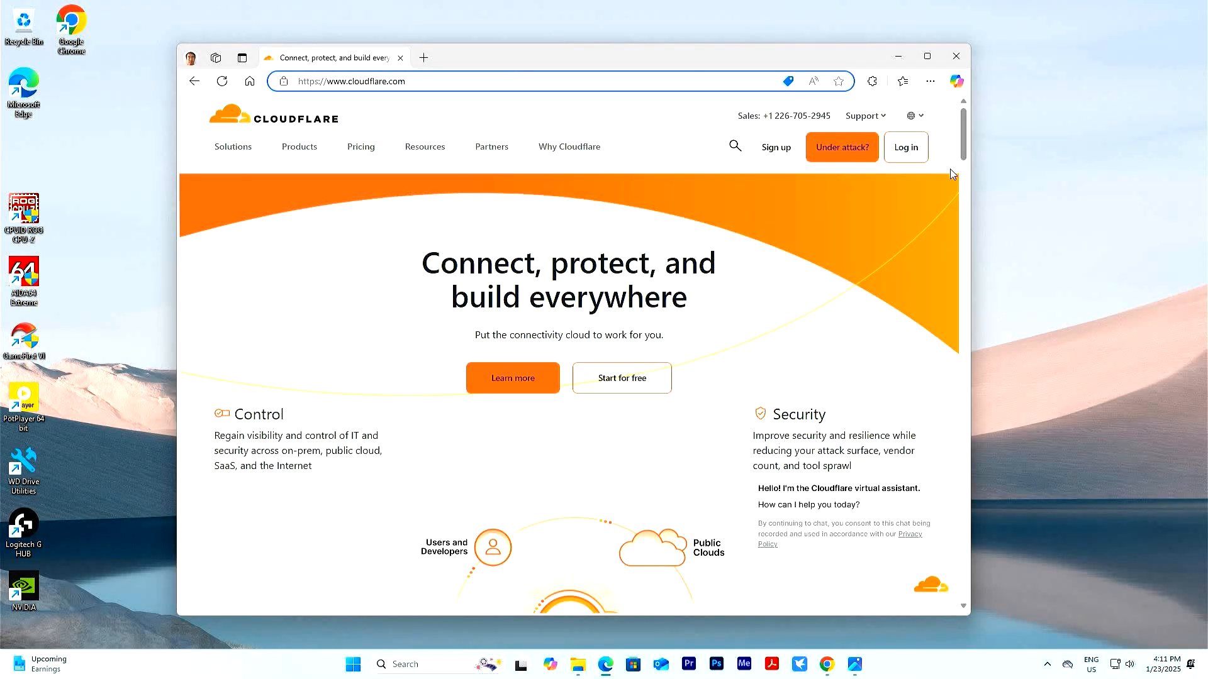
pyautogui.click(910, 151)
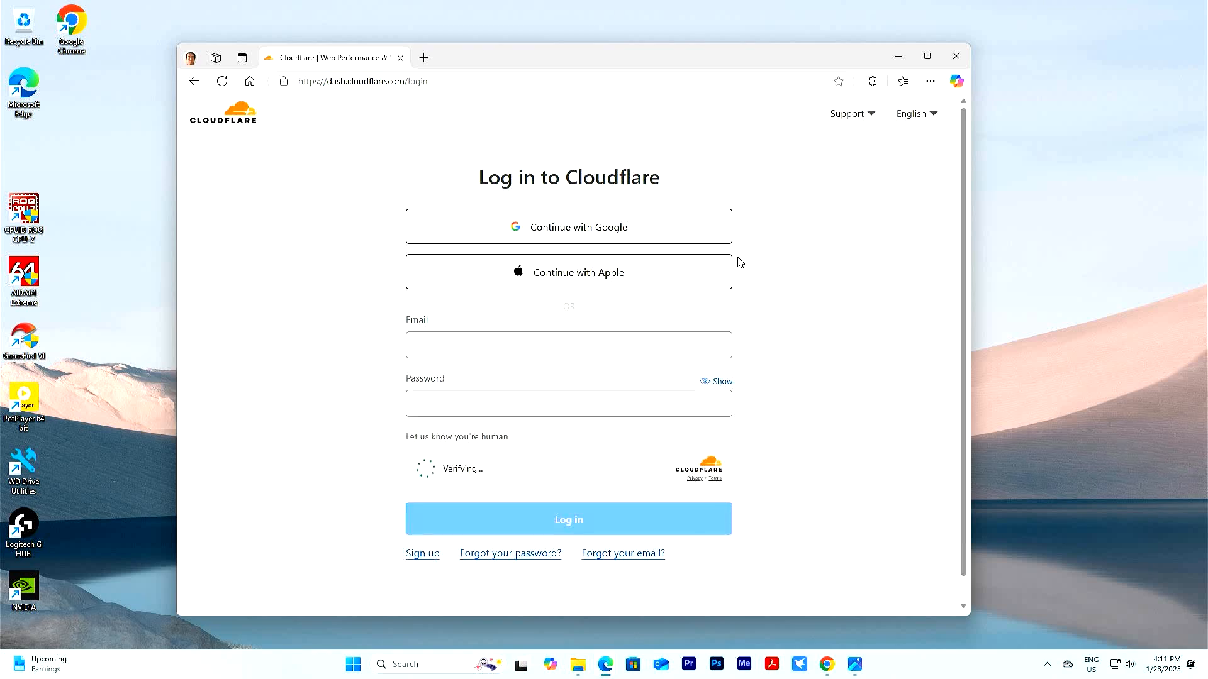
pyautogui.click(513, 352)
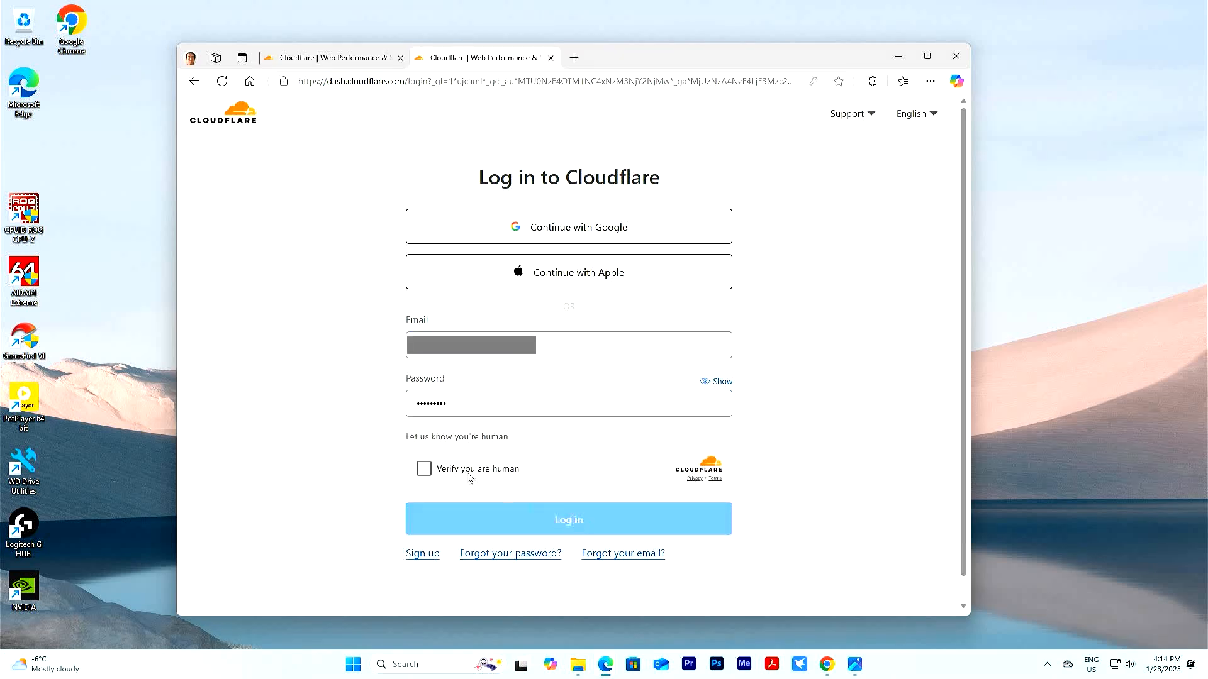
pyautogui.click(424, 469)
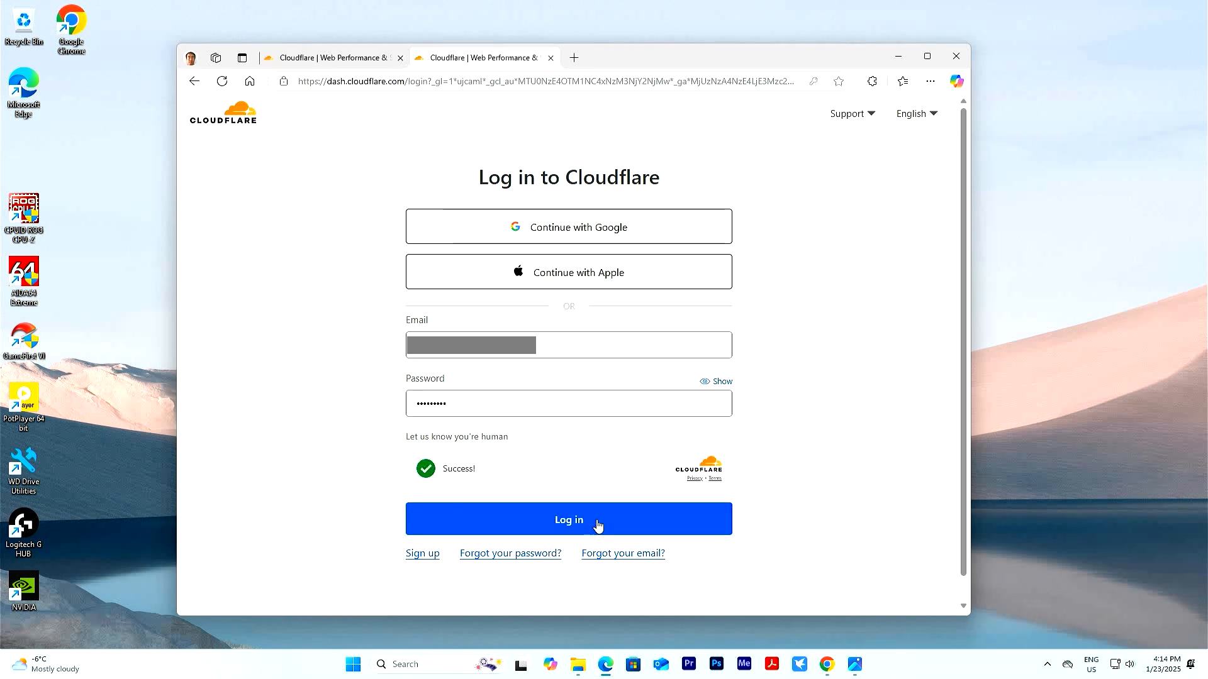
pyautogui.click(597, 525)
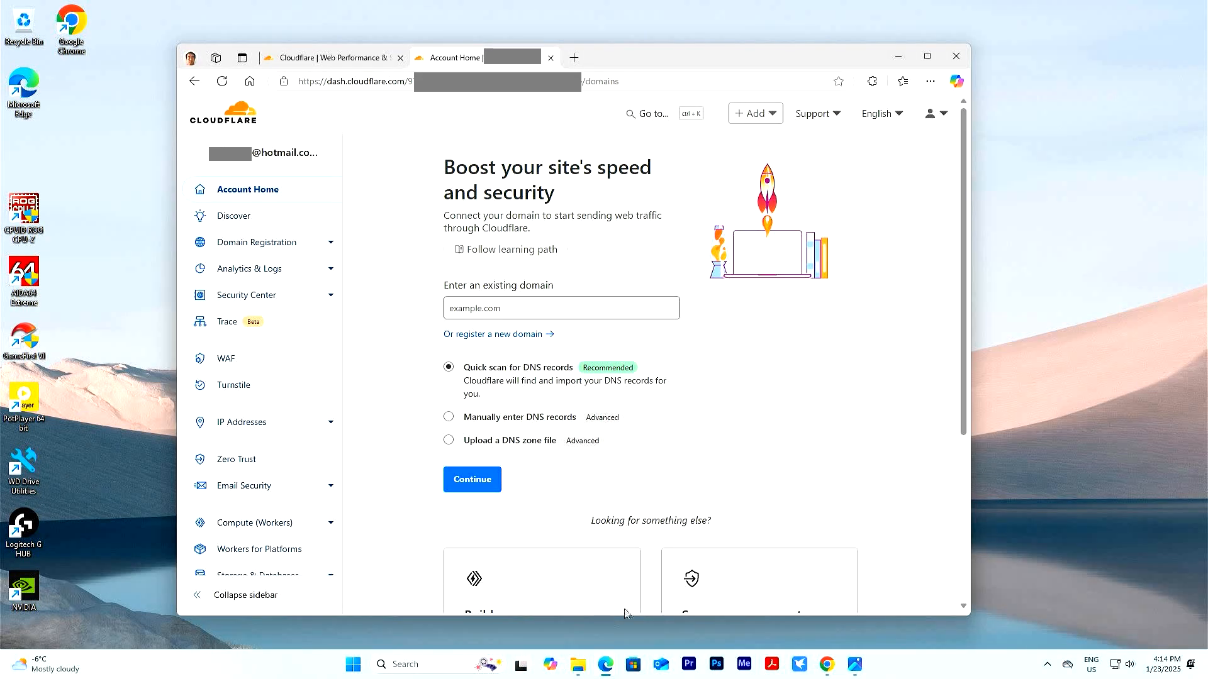
# Step: Open Zero Trust from the Cloudflare dashboard's left sidebar
pyautogui.scroll(-4, 664, 473)
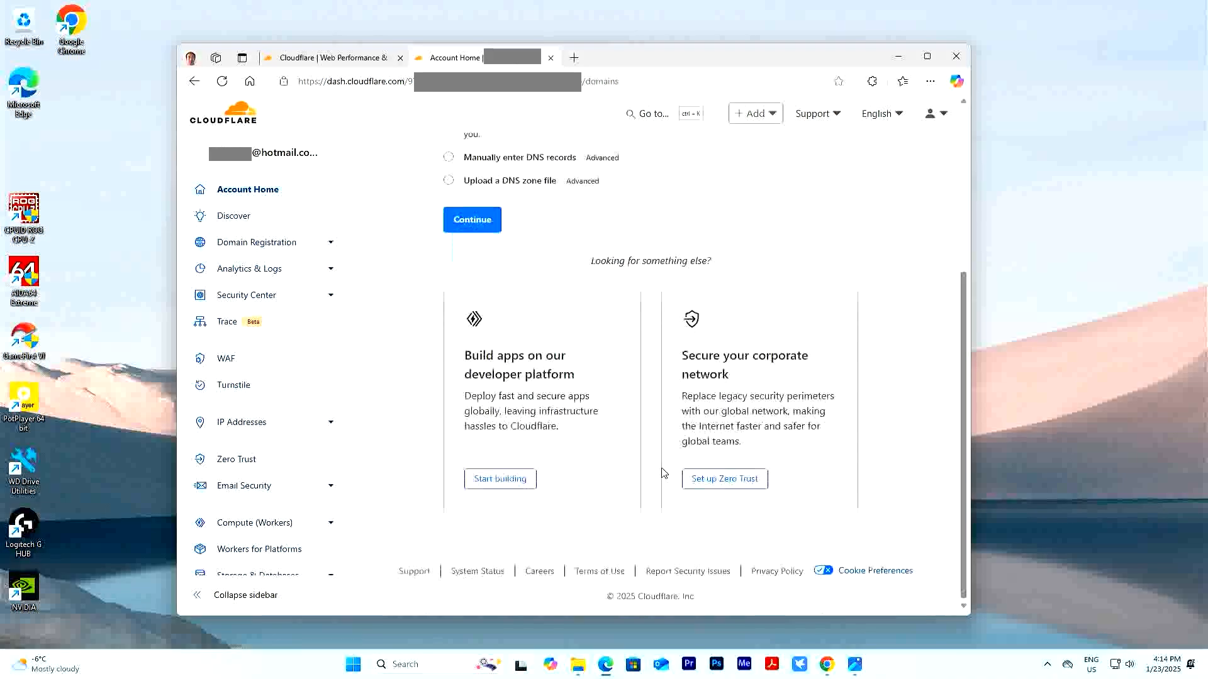
pyautogui.scroll(4, 664, 473)
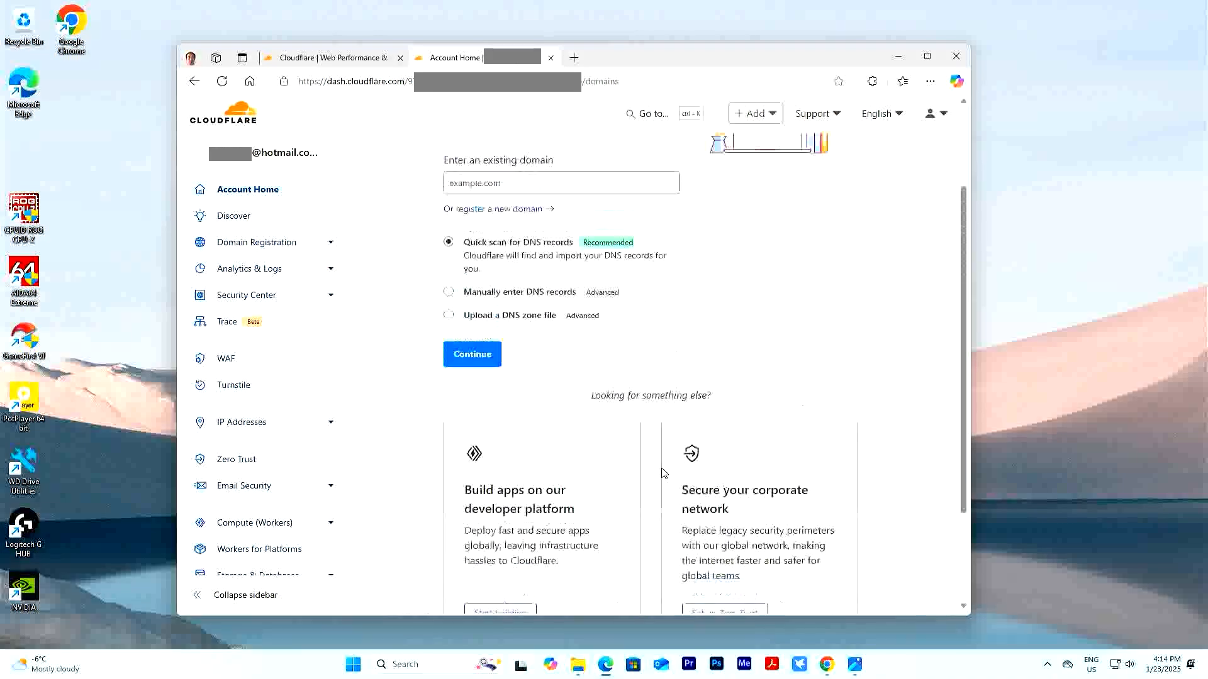
pyautogui.click(233, 460)
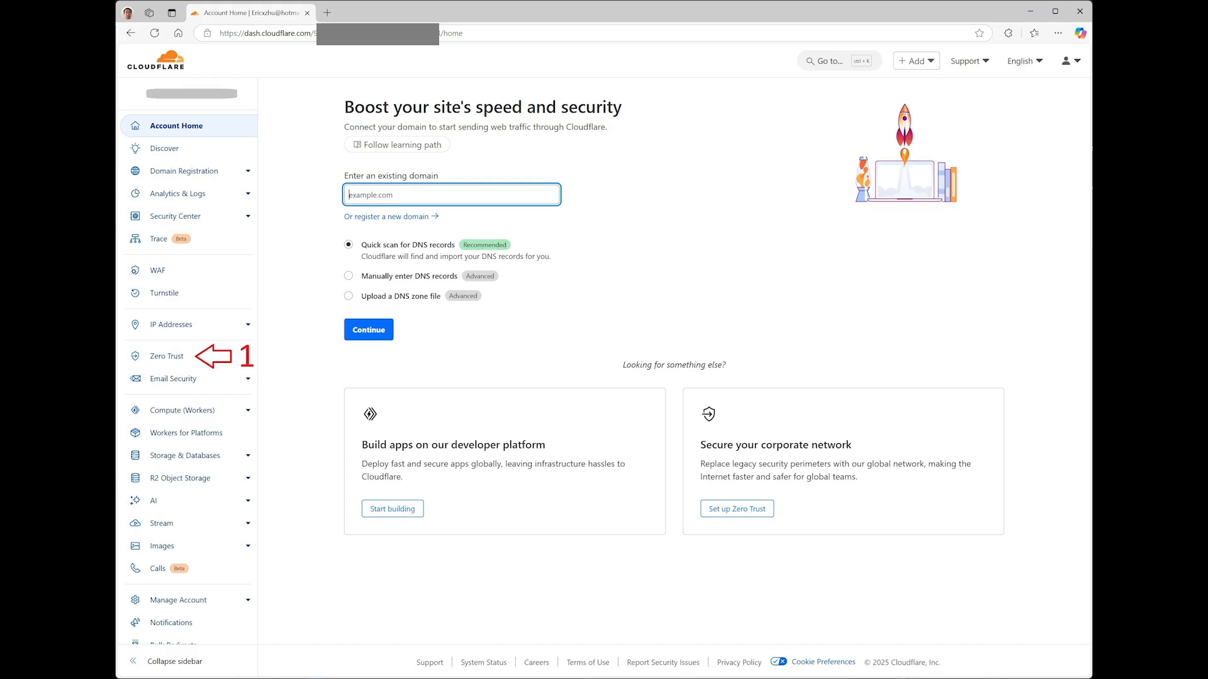